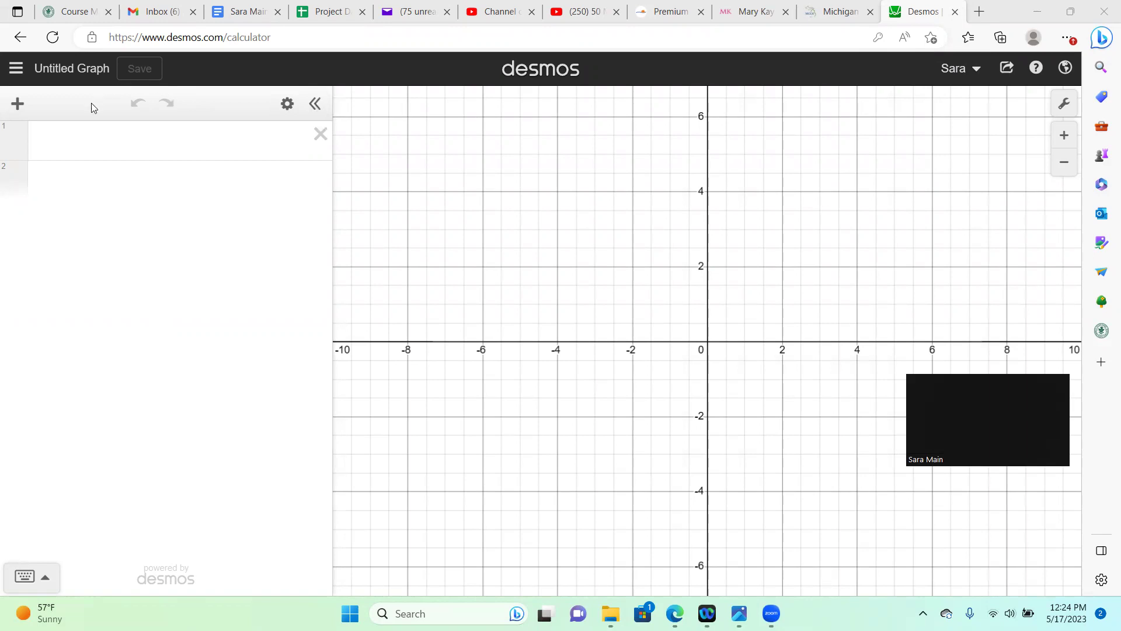
# Step: From the first expression row of the blank graph, show the menu of addable item types
pyautogui.click(74, 142)
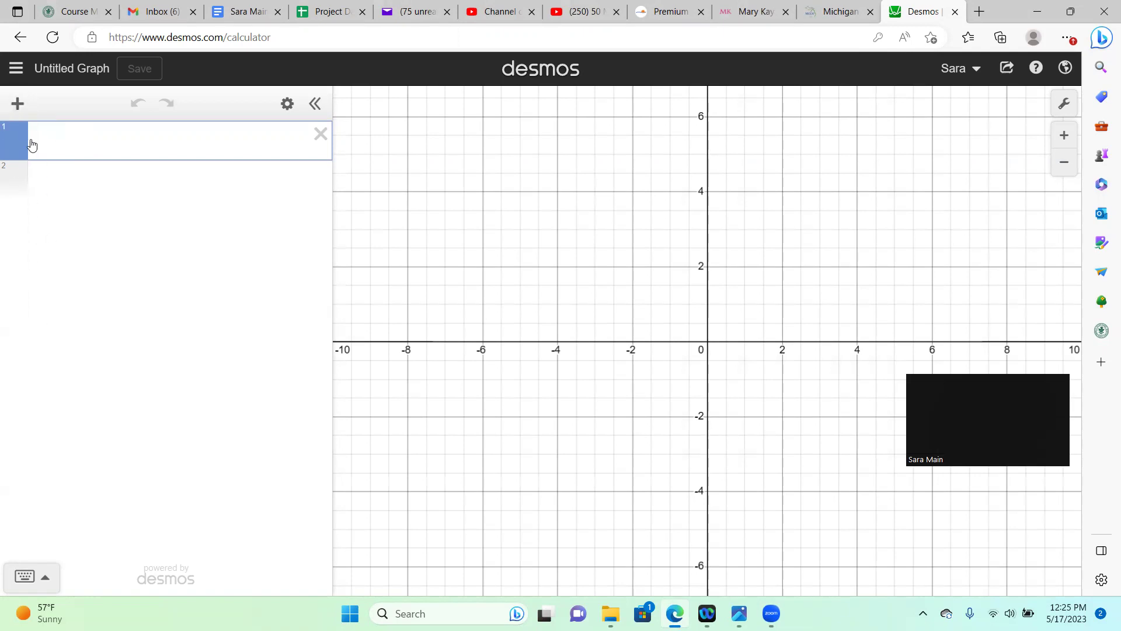
pyautogui.click(78, 72)
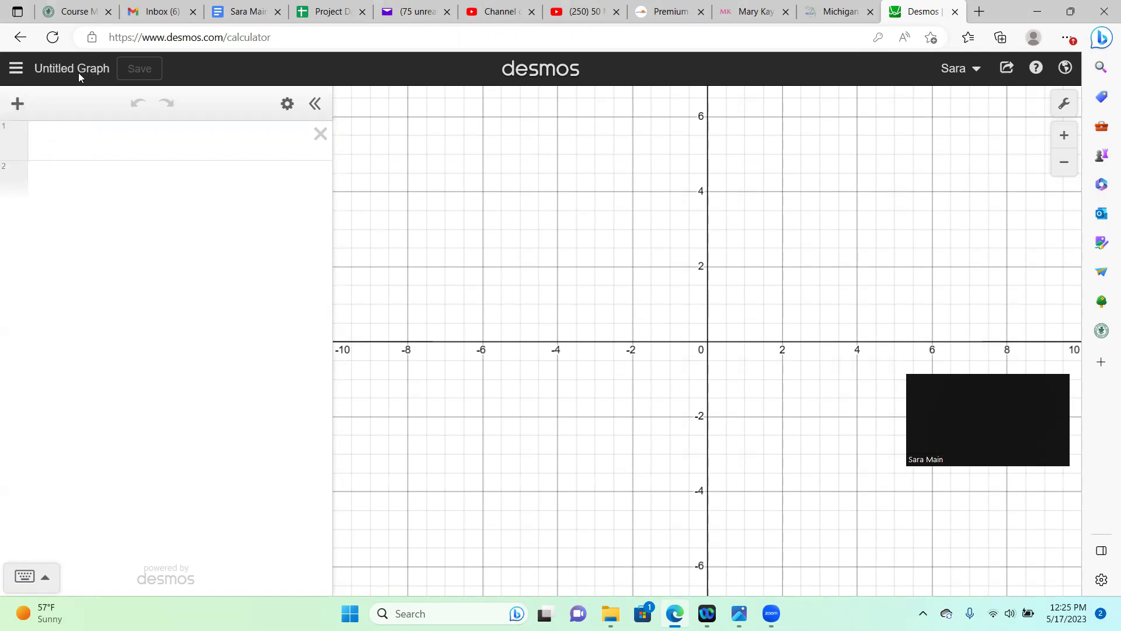
pyautogui.click(61, 139)
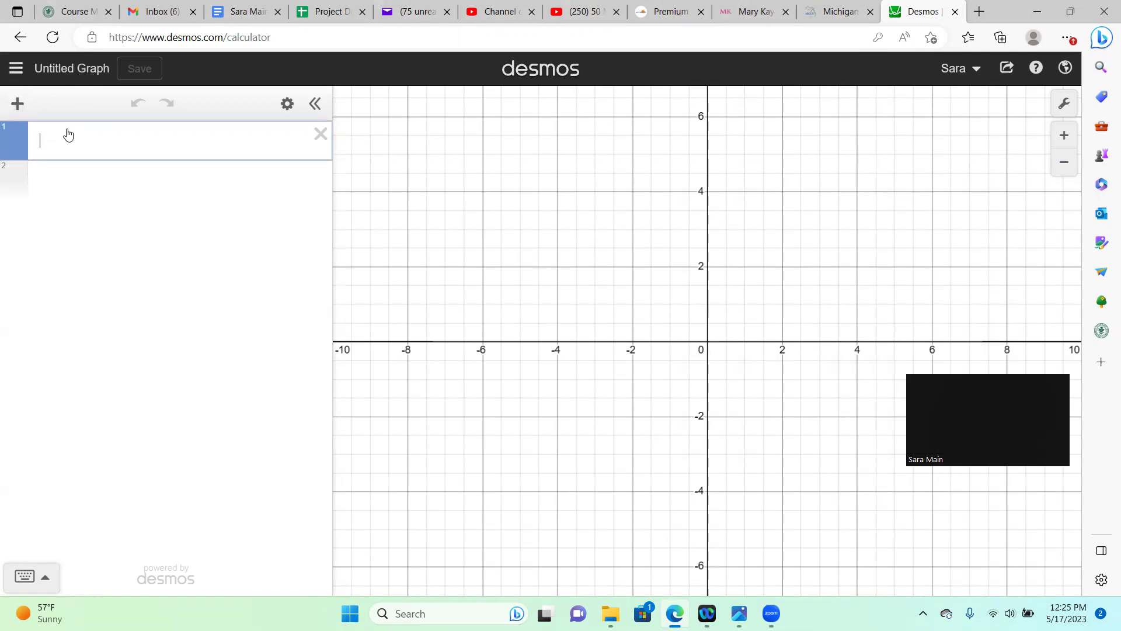
pyautogui.click(17, 103)
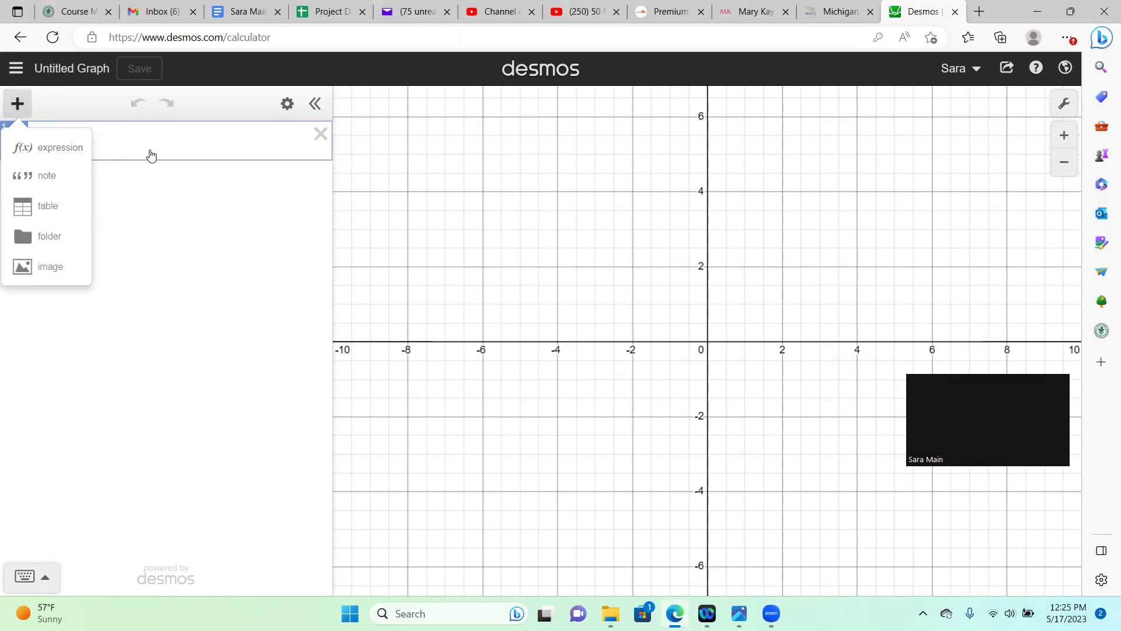
# Step: Insert an unnamed folder as the first item in the expression list
pyautogui.click(186, 155)
pyautogui.click(47, 186)
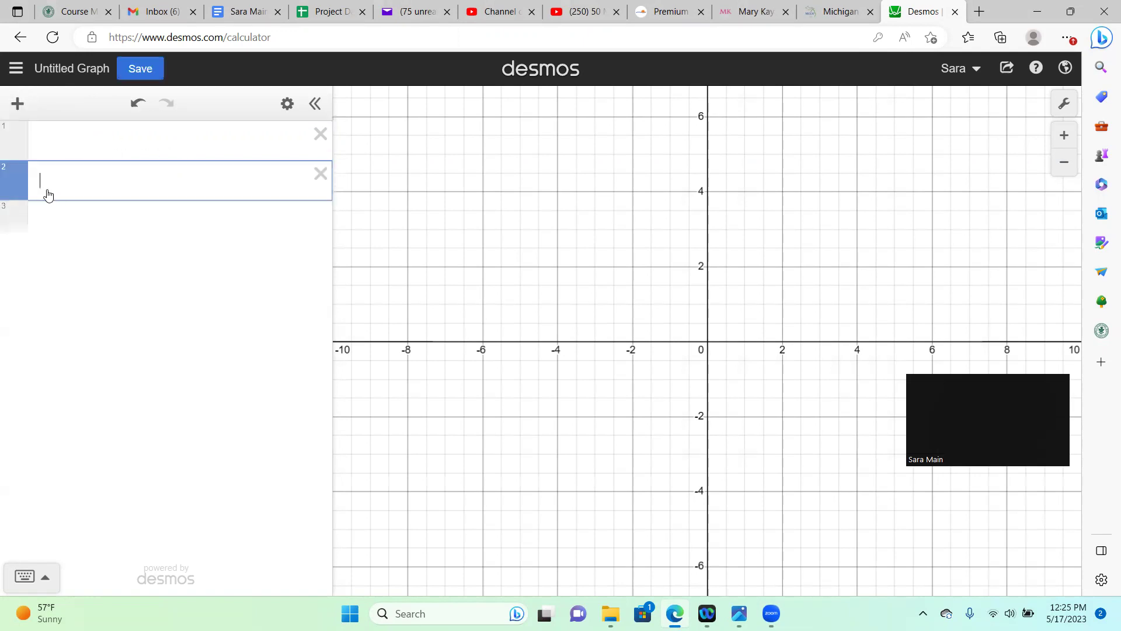
pyautogui.click(40, 225)
pyautogui.click(48, 195)
pyautogui.click(52, 133)
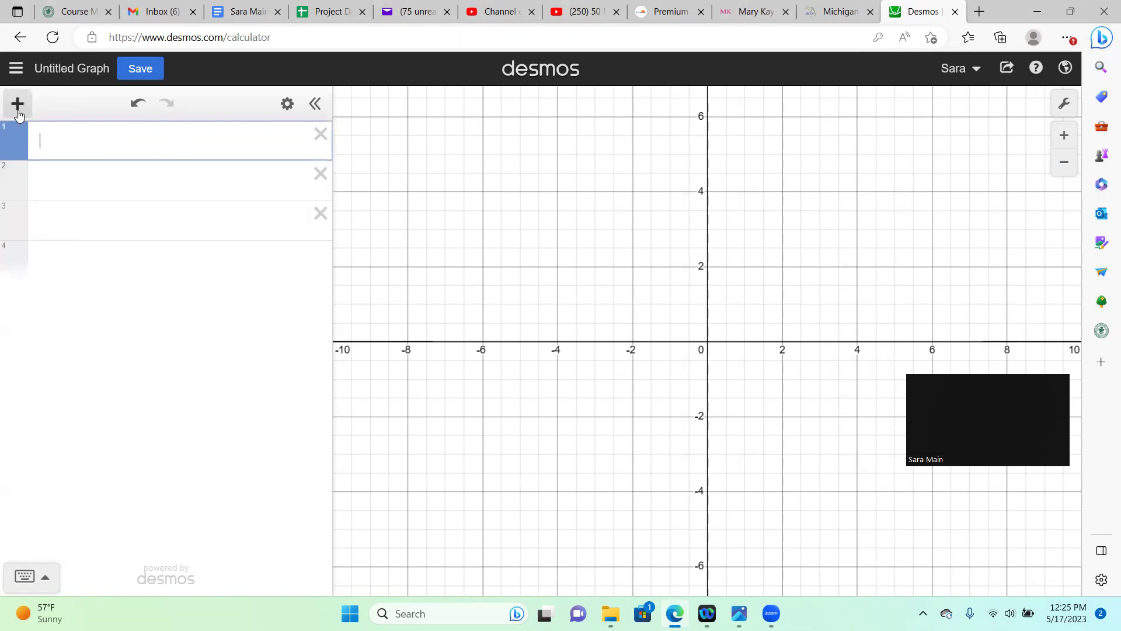
pyautogui.click(18, 103)
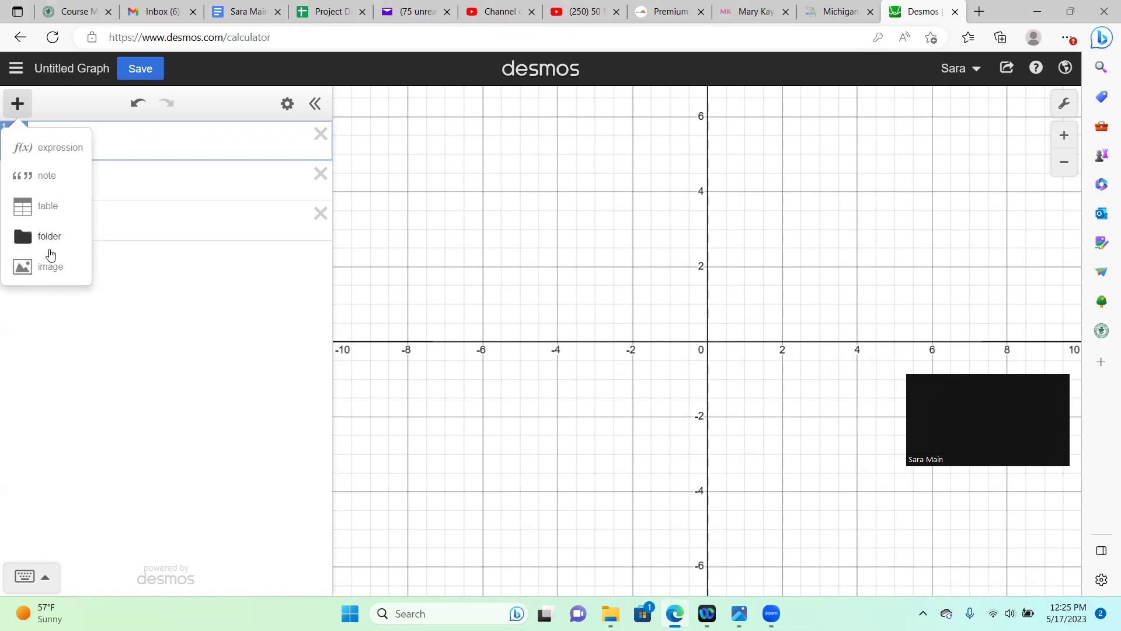
pyautogui.click(30, 242)
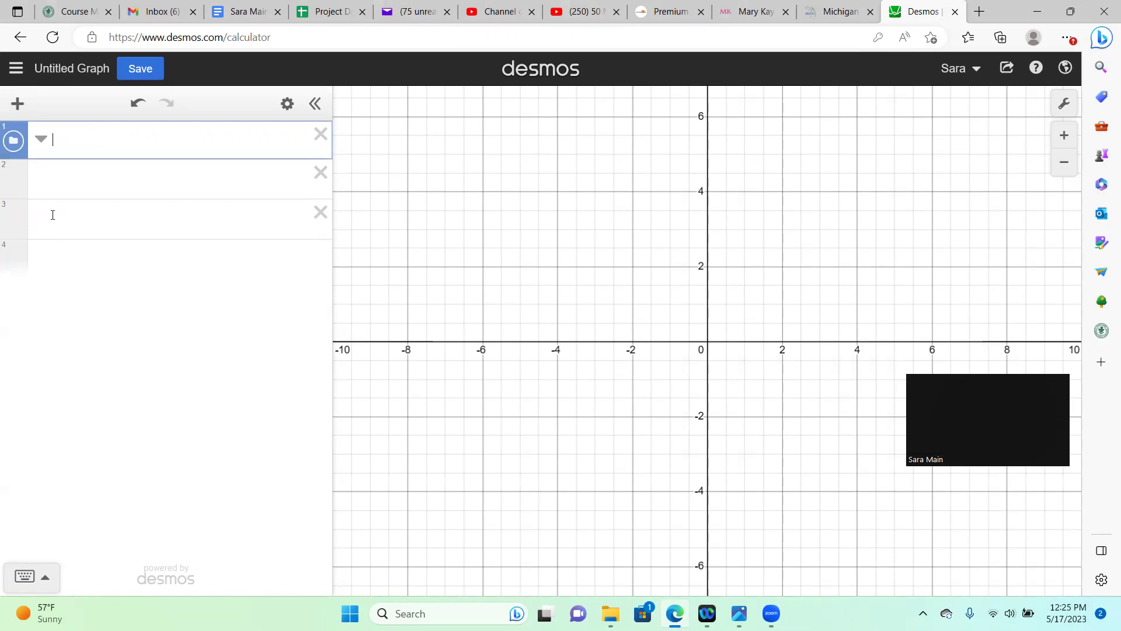
# Step: Title the folder 'problem #1', enter (30-12)/2.5 = 7.2 inside, and add an empty top row
pyautogui.write('problem #1')
pyautogui.press('Return')
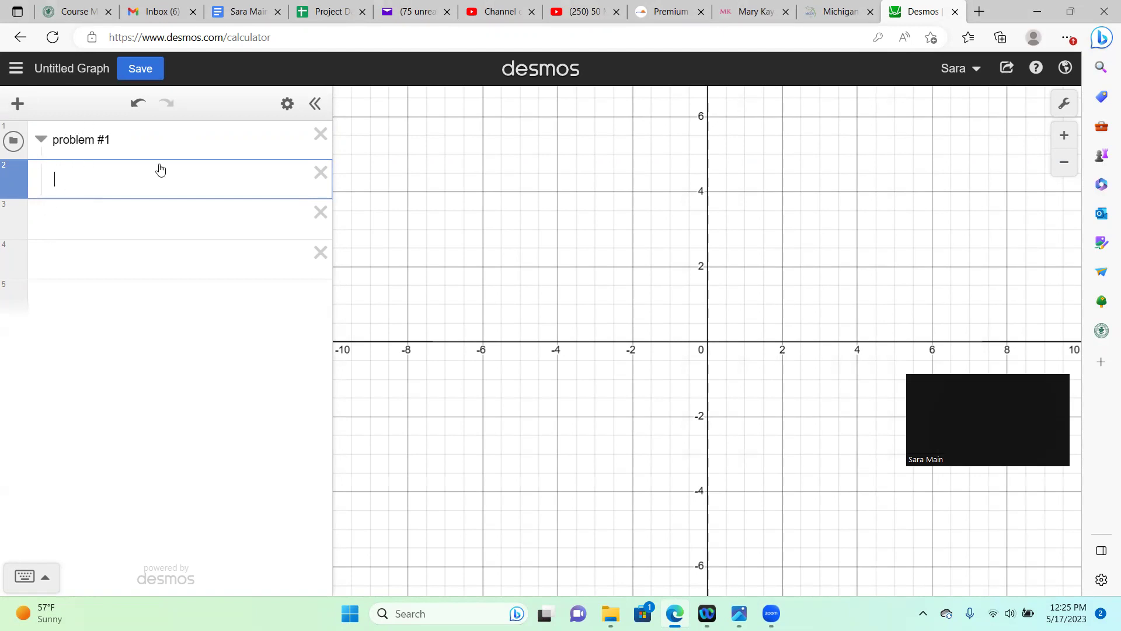
pyautogui.write('(')
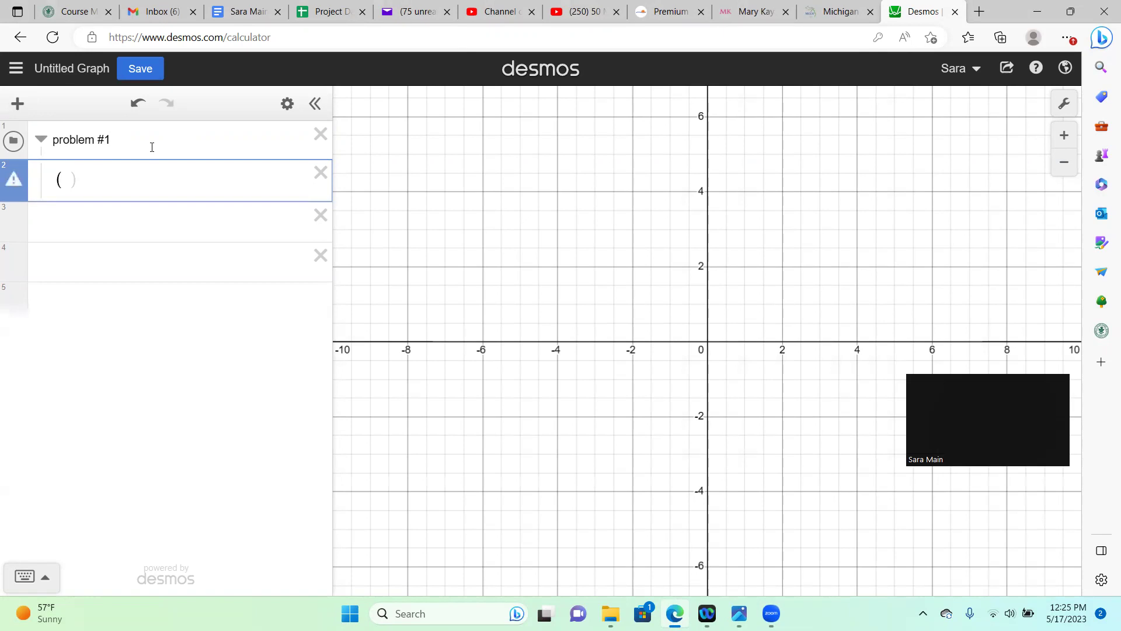
pyautogui.write('30-12)')
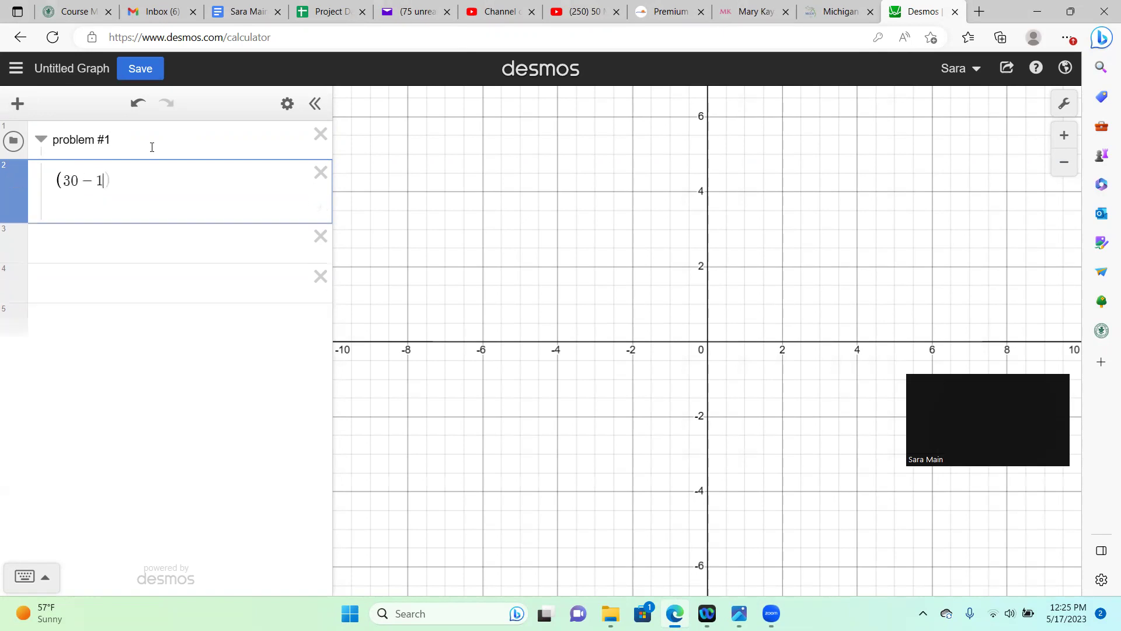
pyautogui.write('/2.5')
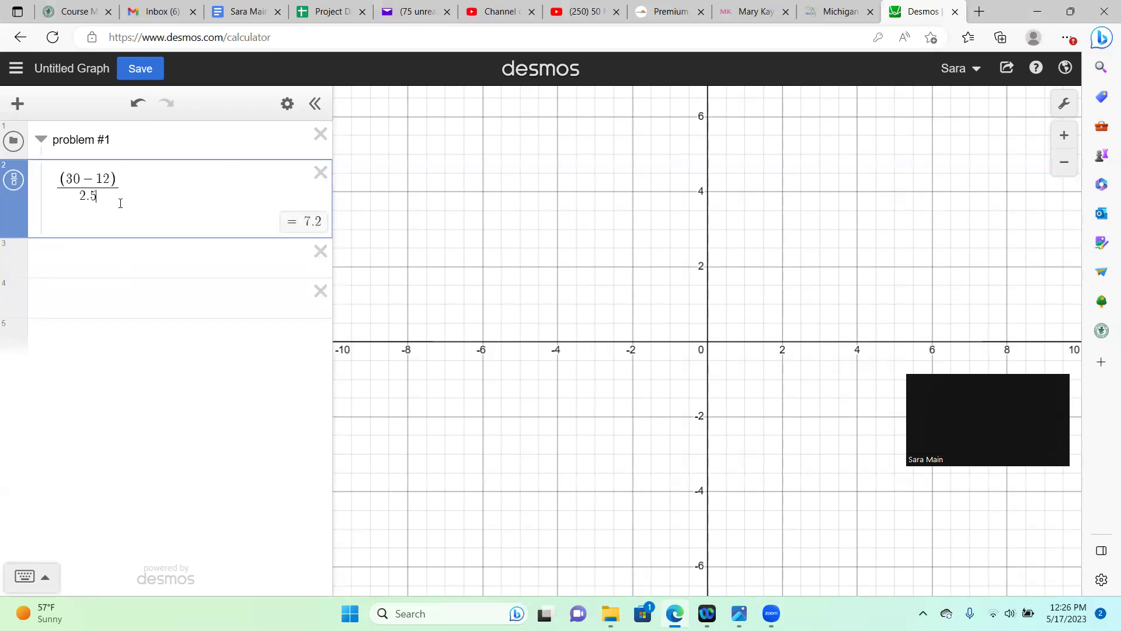
pyautogui.click(121, 141)
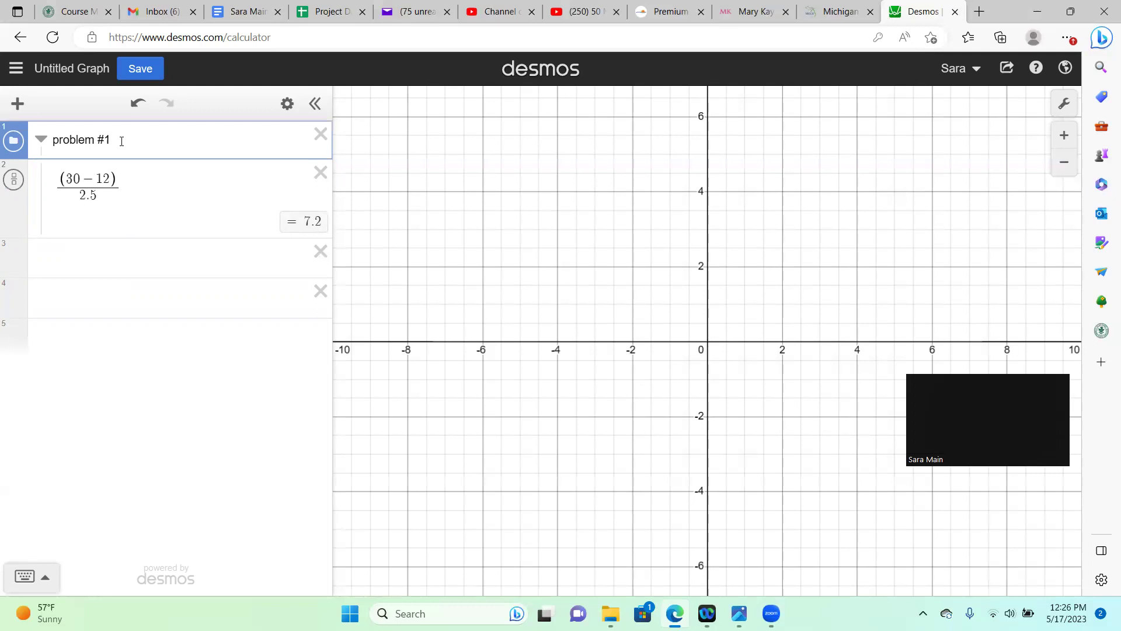
pyautogui.press('Return')
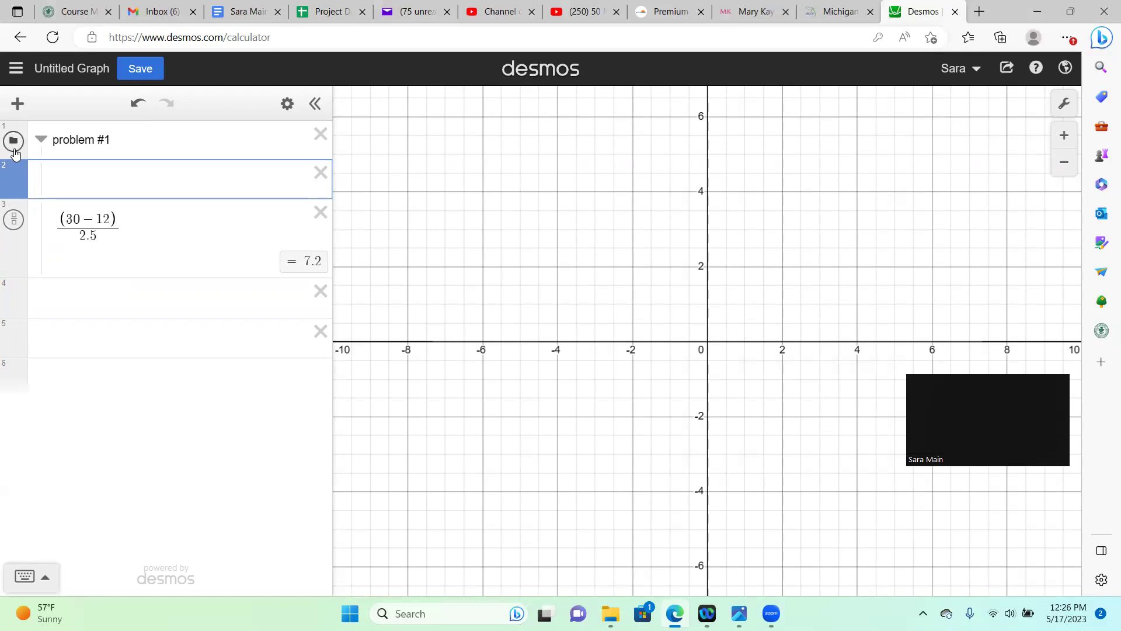
# Step: Turn the empty top row into a note reading 'z-score calculation below'
pyautogui.click(17, 115)
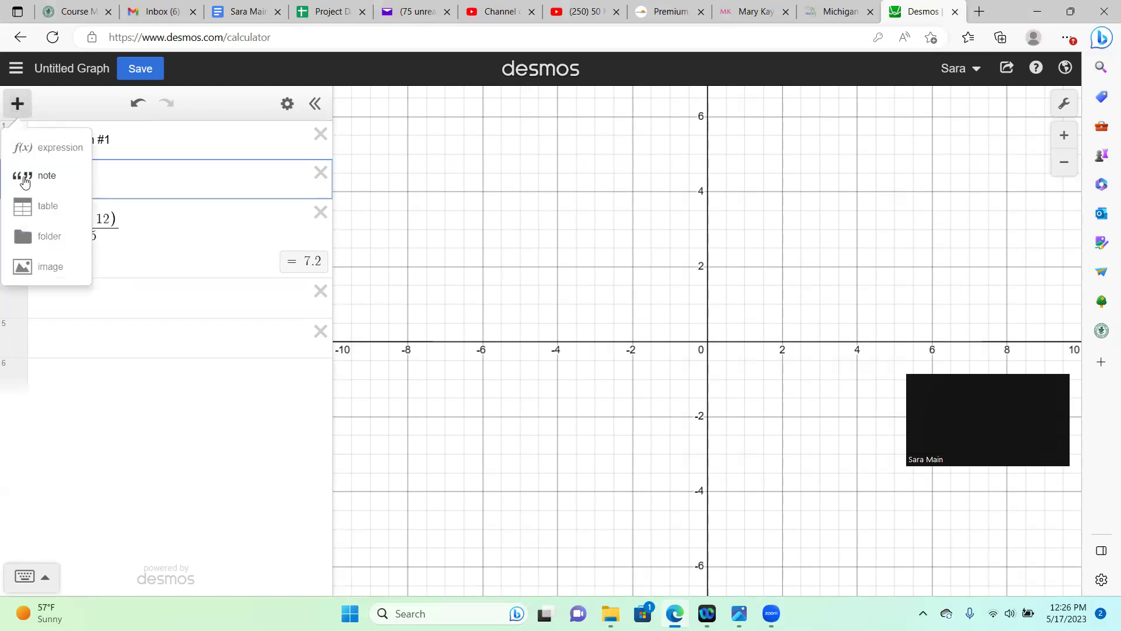
pyautogui.click(26, 177)
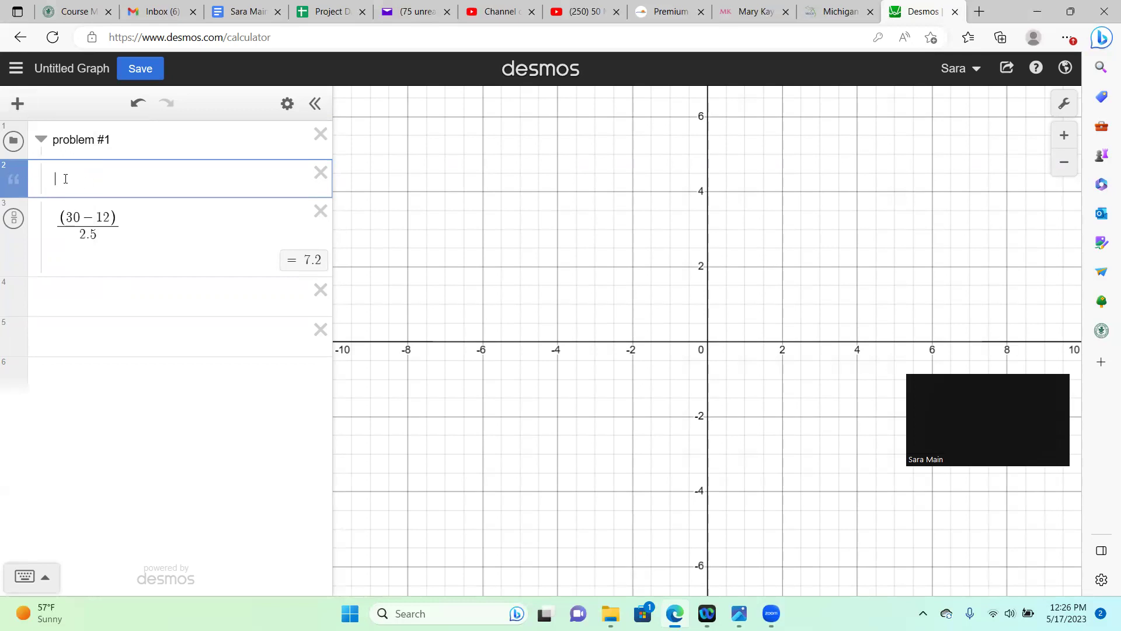
pyautogui.click(112, 234)
pyautogui.write('z')
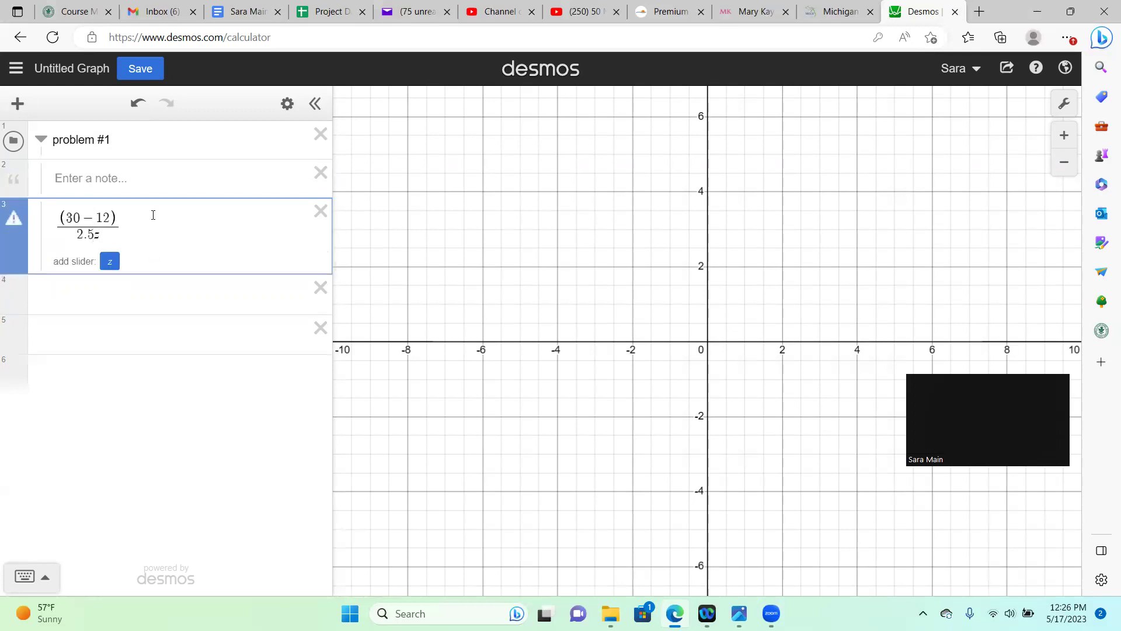
pyautogui.press('BackSpace')
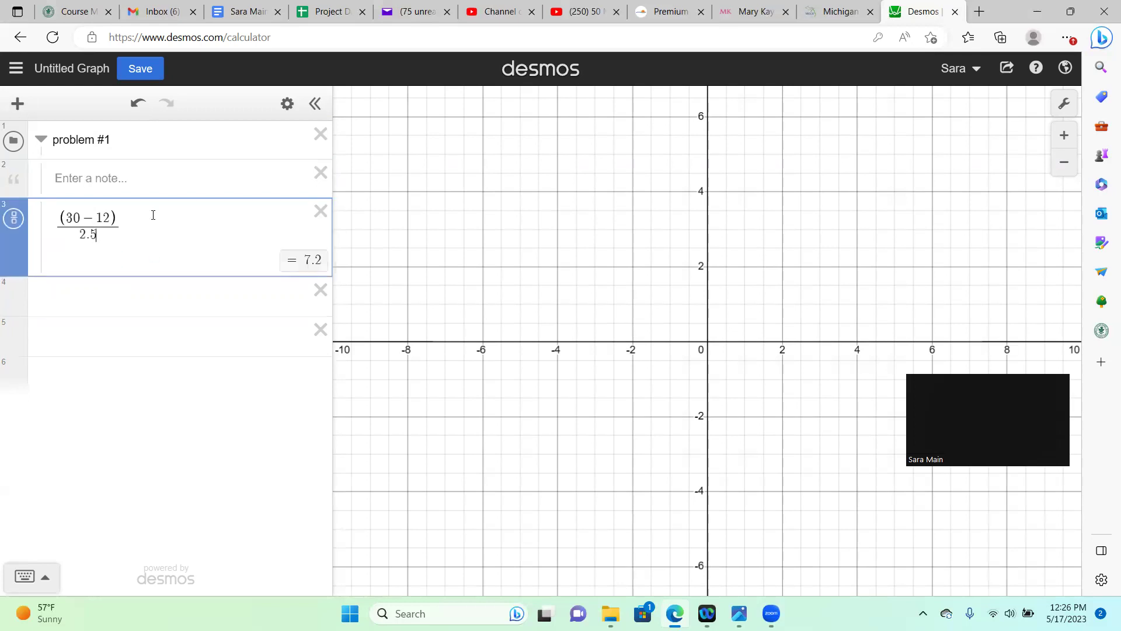
pyautogui.click(92, 170)
pyautogui.write('z-sco')
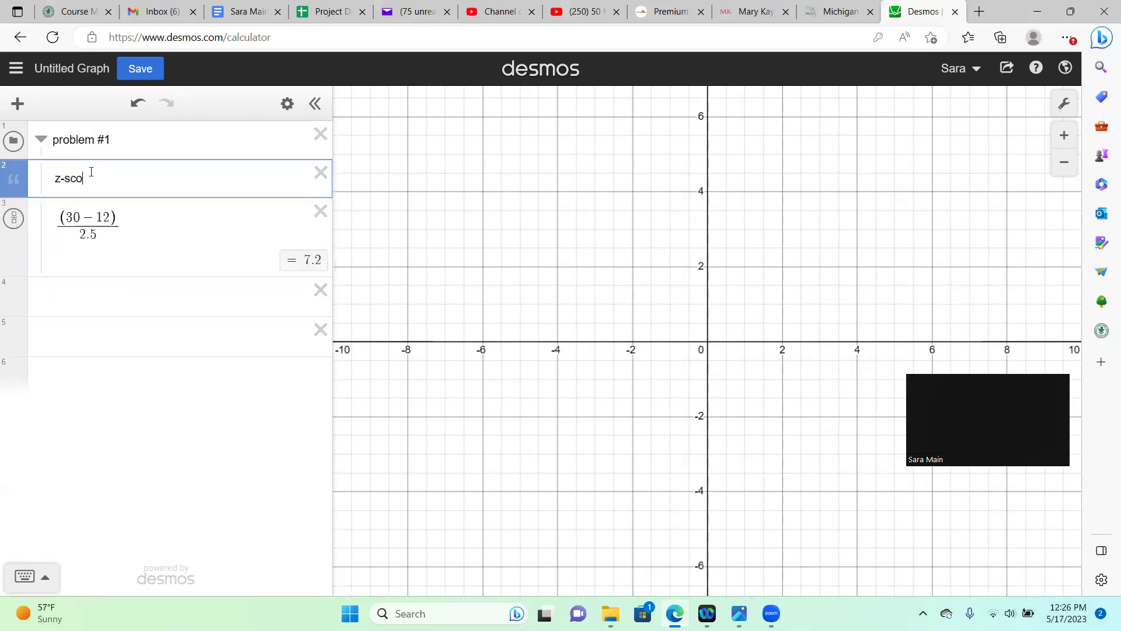
pyautogui.write('re calculation beloew')
pyautogui.click(118, 254)
pyautogui.click(95, 288)
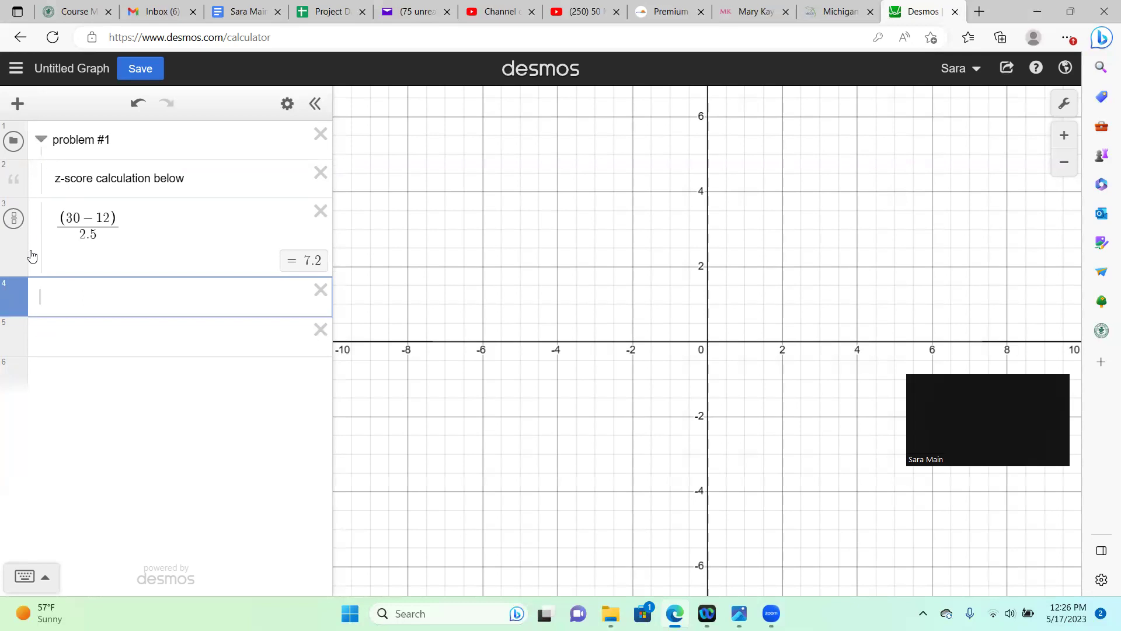
# Step: Display the z-score result as decimal 7.2 instead of 36/5, then collapse problem #1
pyautogui.click(41, 142)
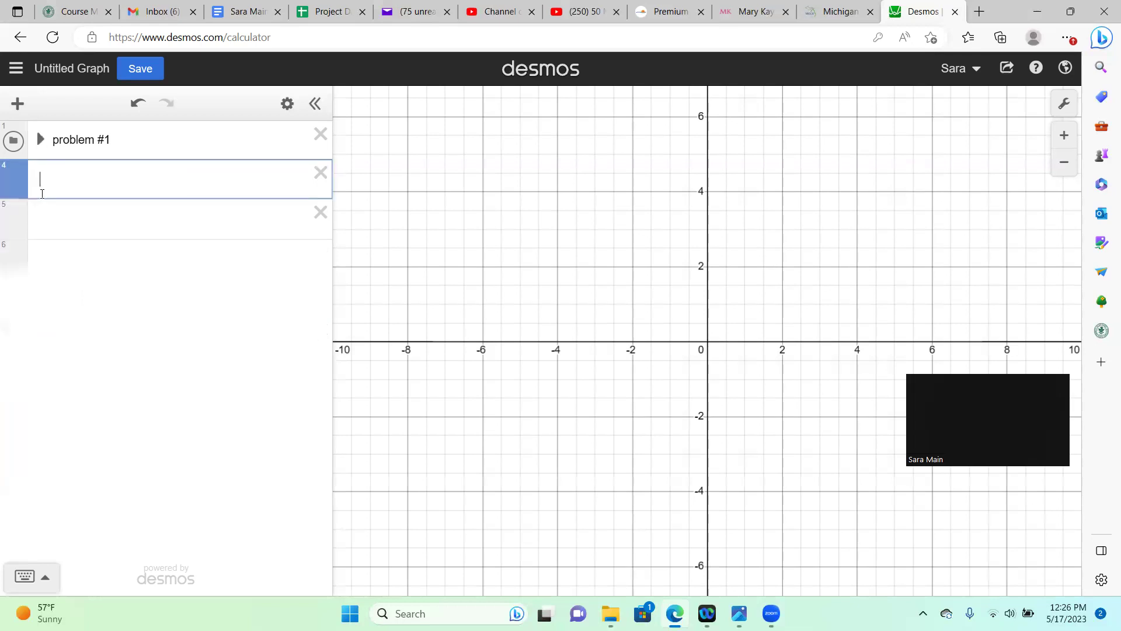
pyautogui.click(41, 141)
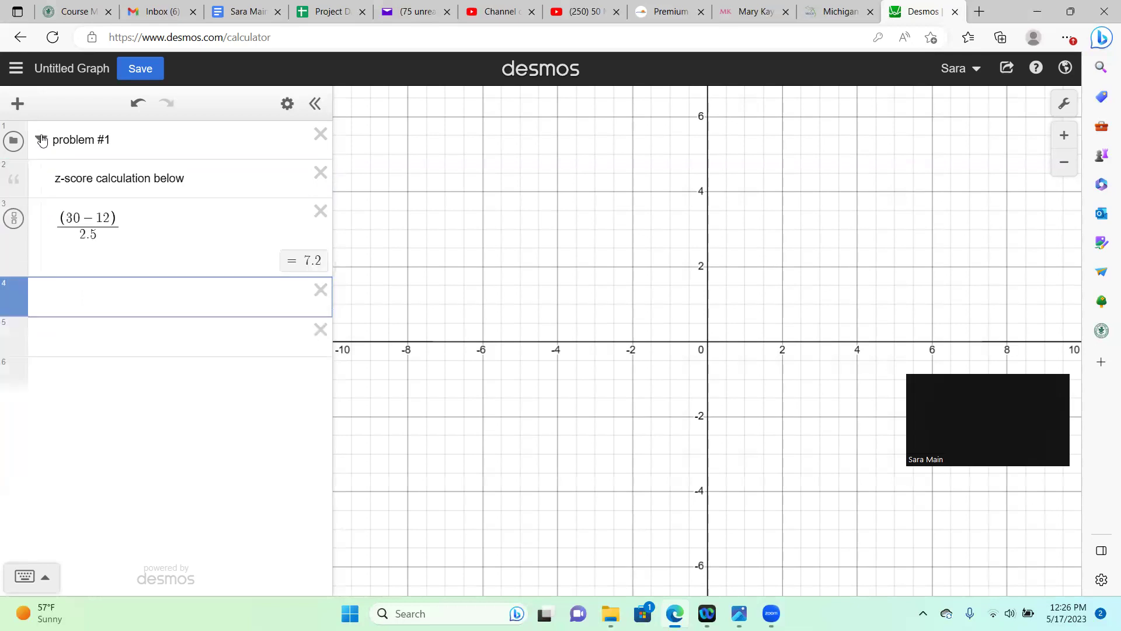
pyautogui.click(14, 221)
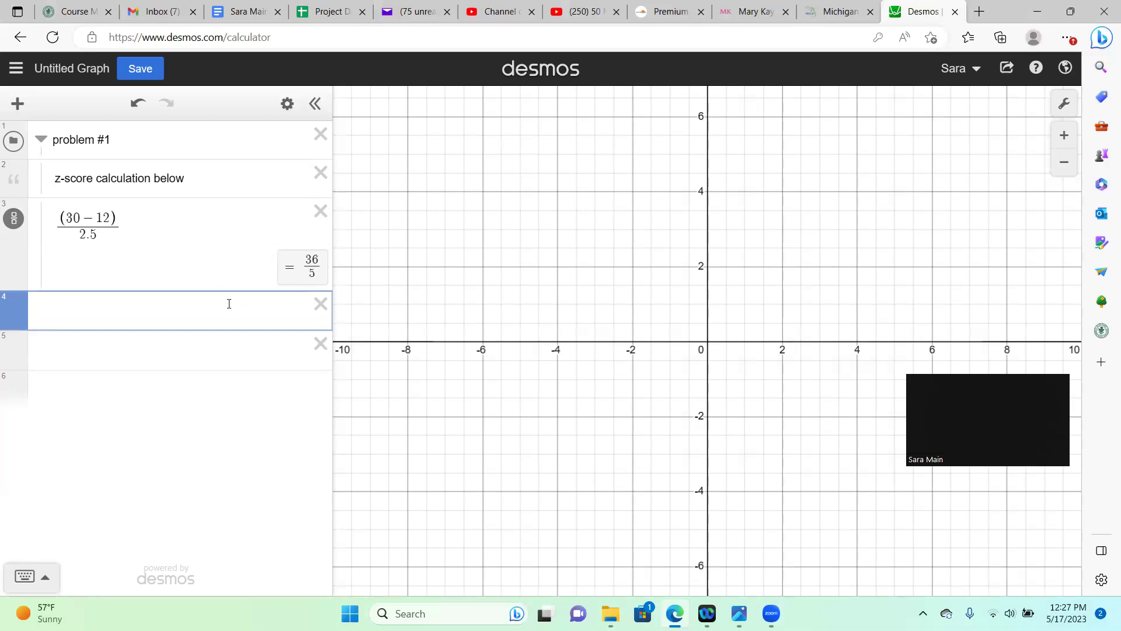
pyautogui.click(14, 220)
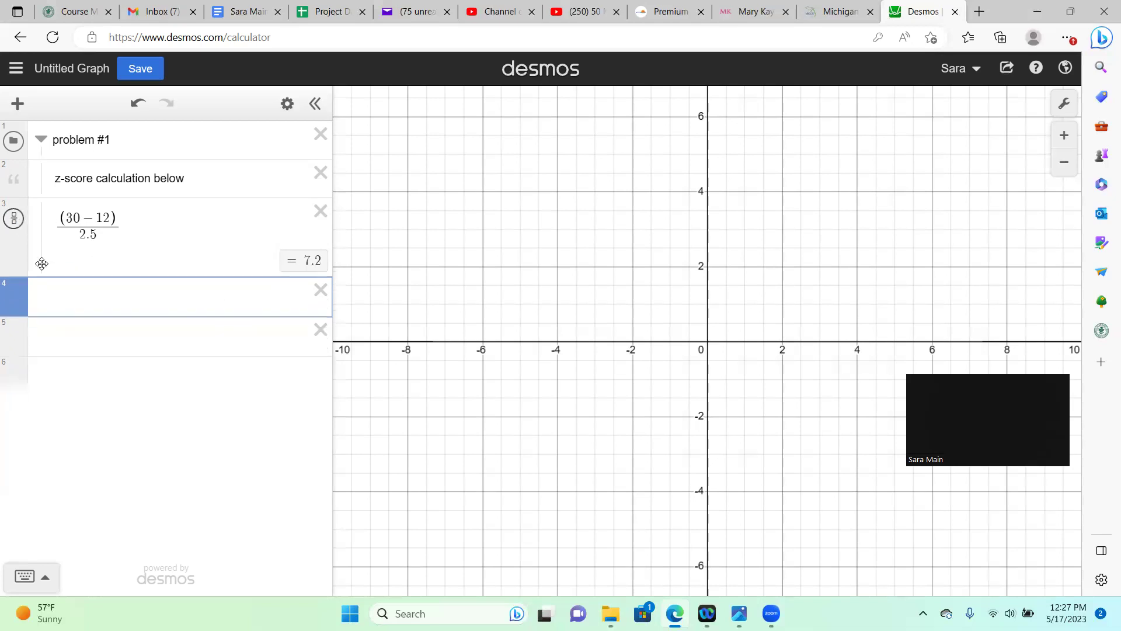
pyautogui.click(40, 139)
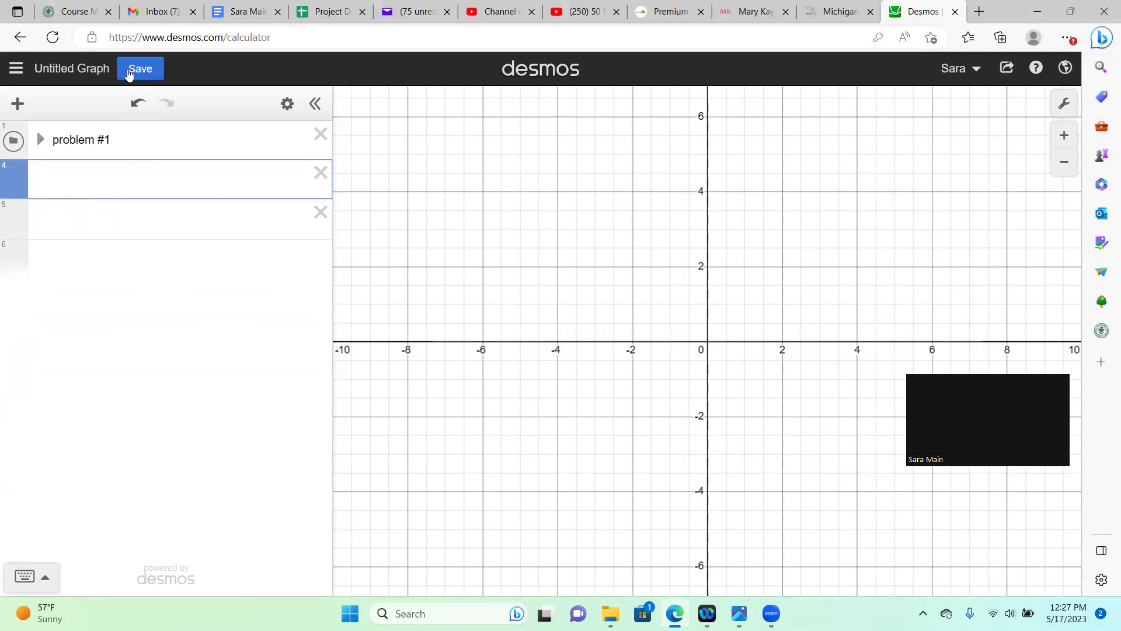
# Step: Save the graph with the title 'homework 1'
pyautogui.click(141, 68)
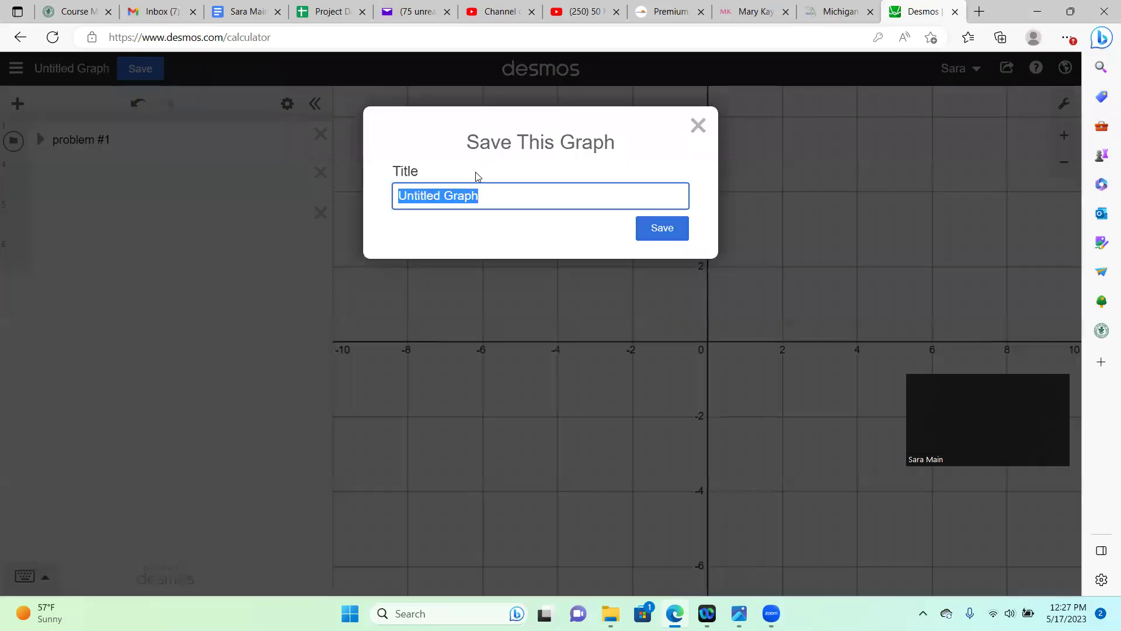
pyautogui.write('howe')
pyautogui.press('BackSpace')
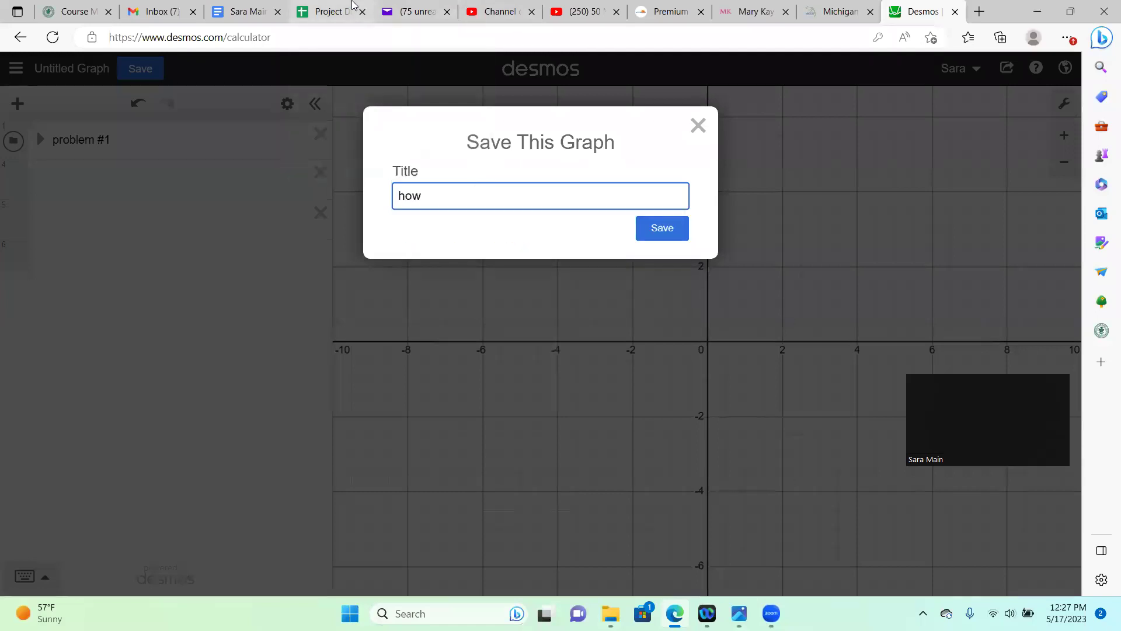
pyautogui.press('BackSpace')
pyautogui.write('mework 1')
pyautogui.press('Return')
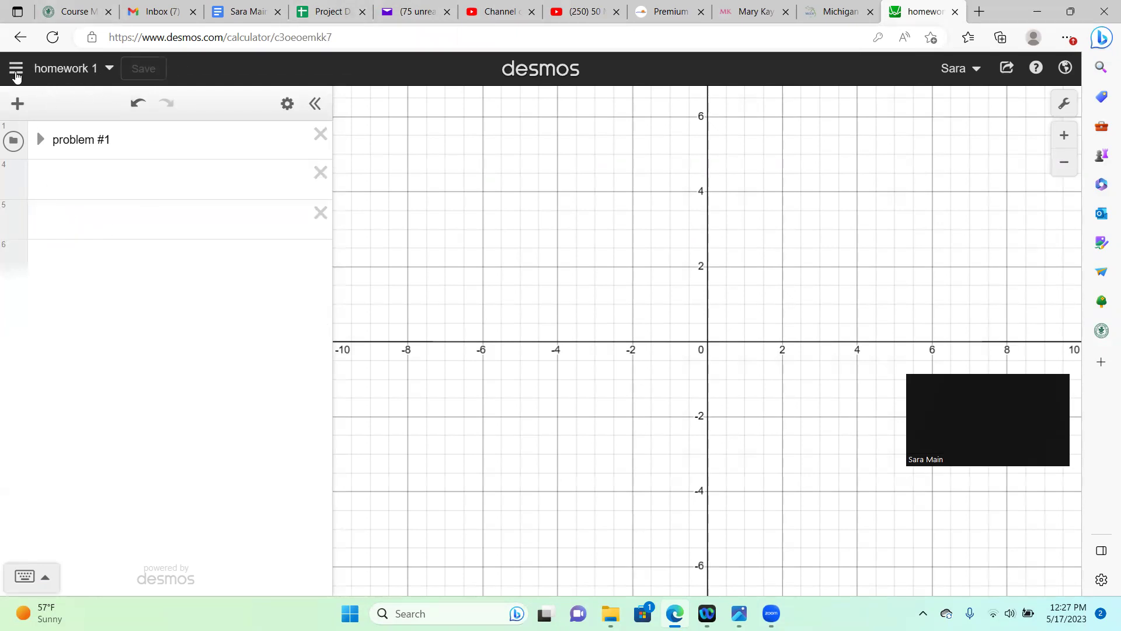
# Step: Open the saved 2-Proportion z-Test graph from the saved graphs list
pyautogui.click(15, 70)
pyautogui.scroll(-3, 80, 230)
pyautogui.scroll(-6, 80, 232)
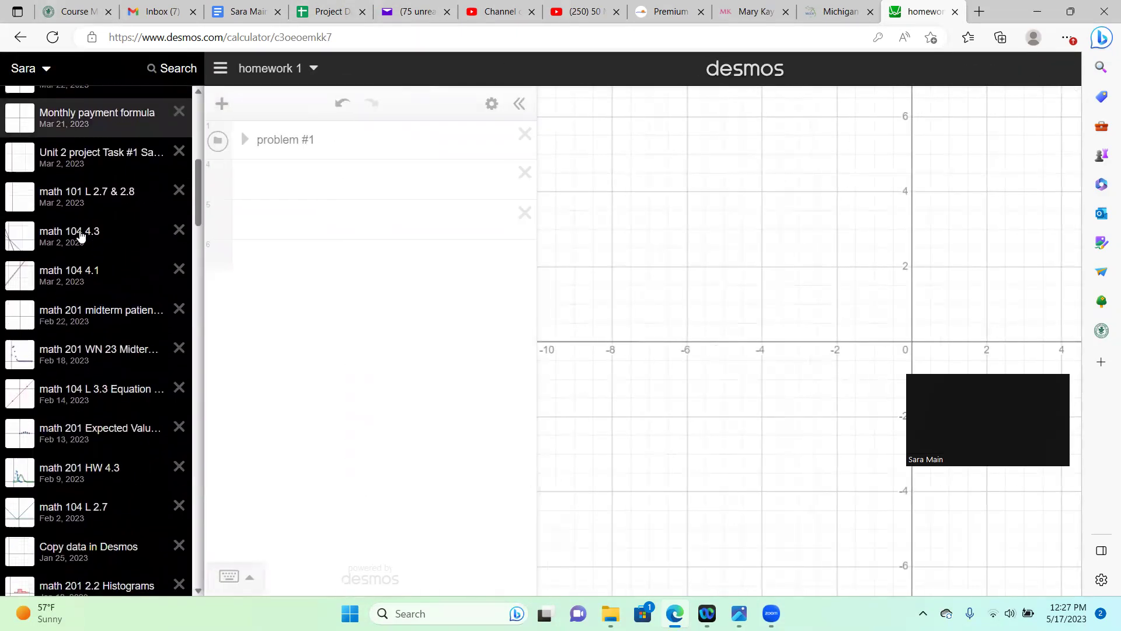
pyautogui.scroll(3, 80, 263)
pyautogui.scroll(5, 80, 263)
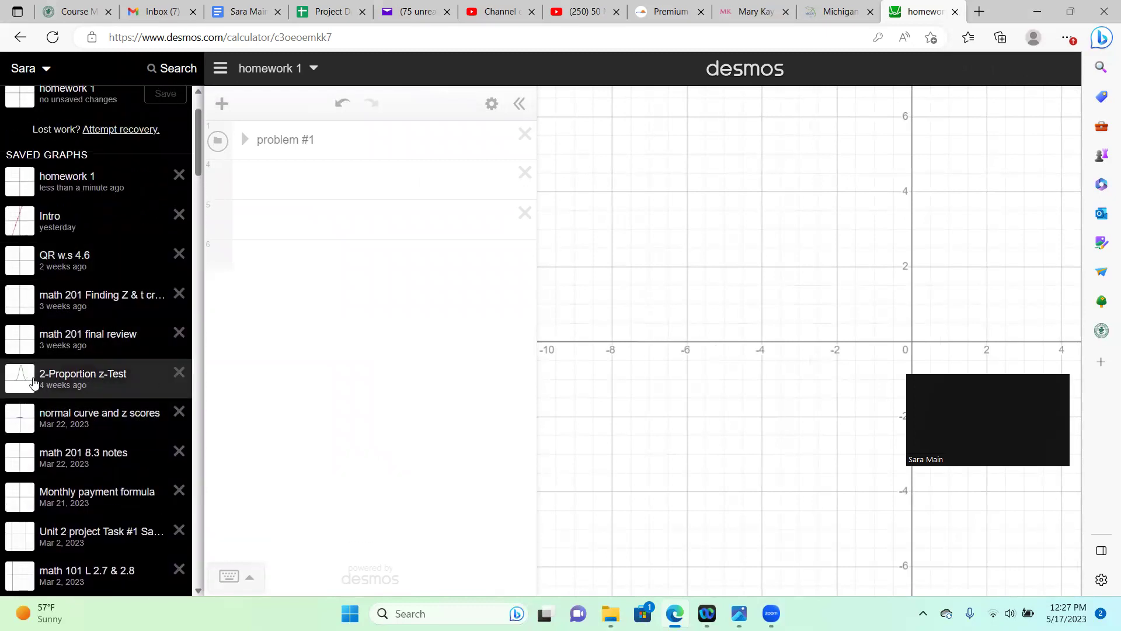
pyautogui.click(76, 383)
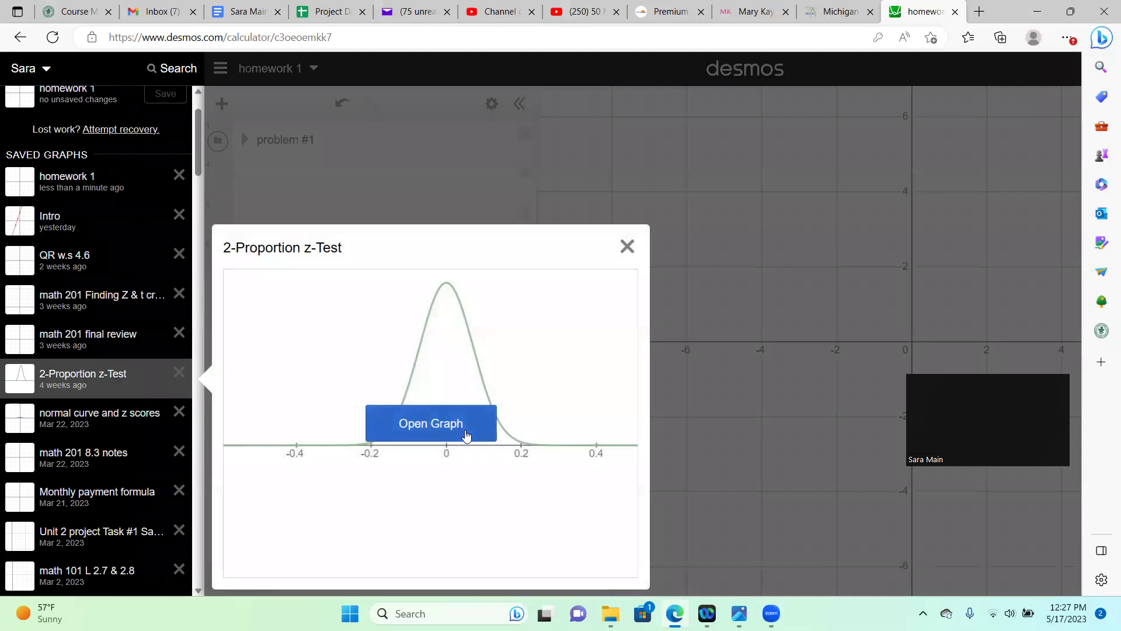
pyautogui.click(482, 430)
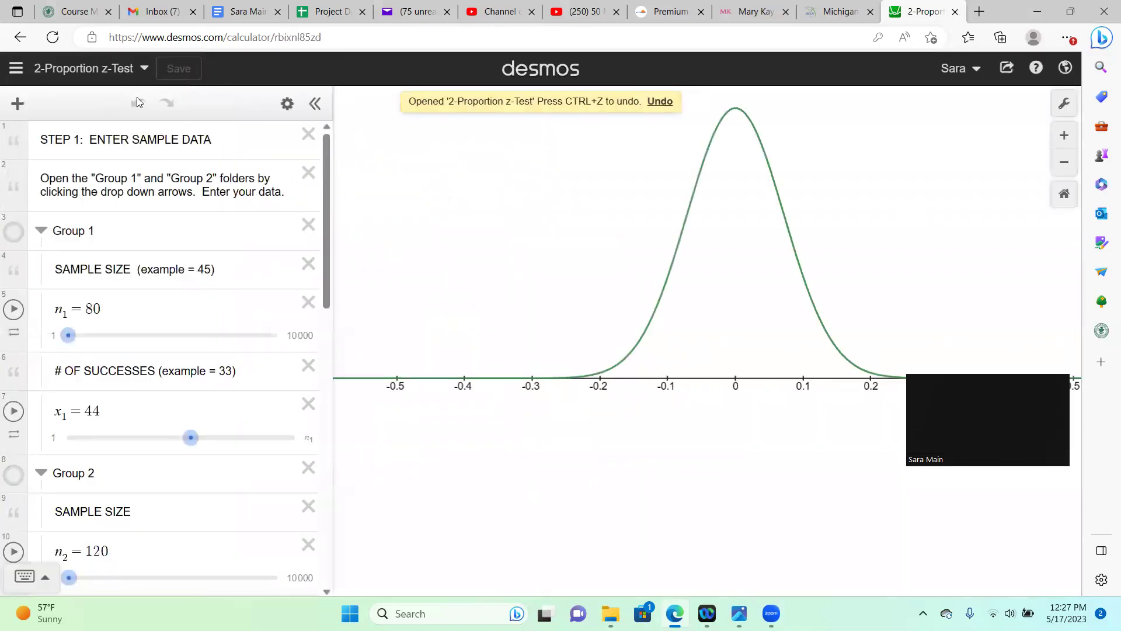
# Step: Reopen the homework 1 graph from the saved graphs list
pyautogui.click(15, 68)
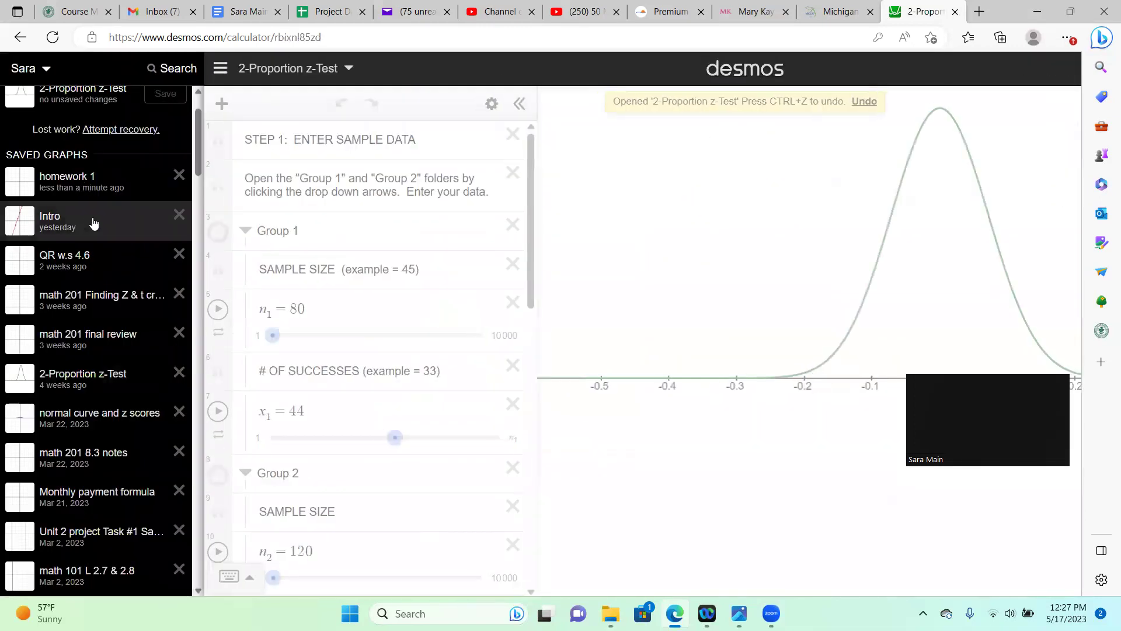
pyautogui.click(71, 181)
pyautogui.click(445, 338)
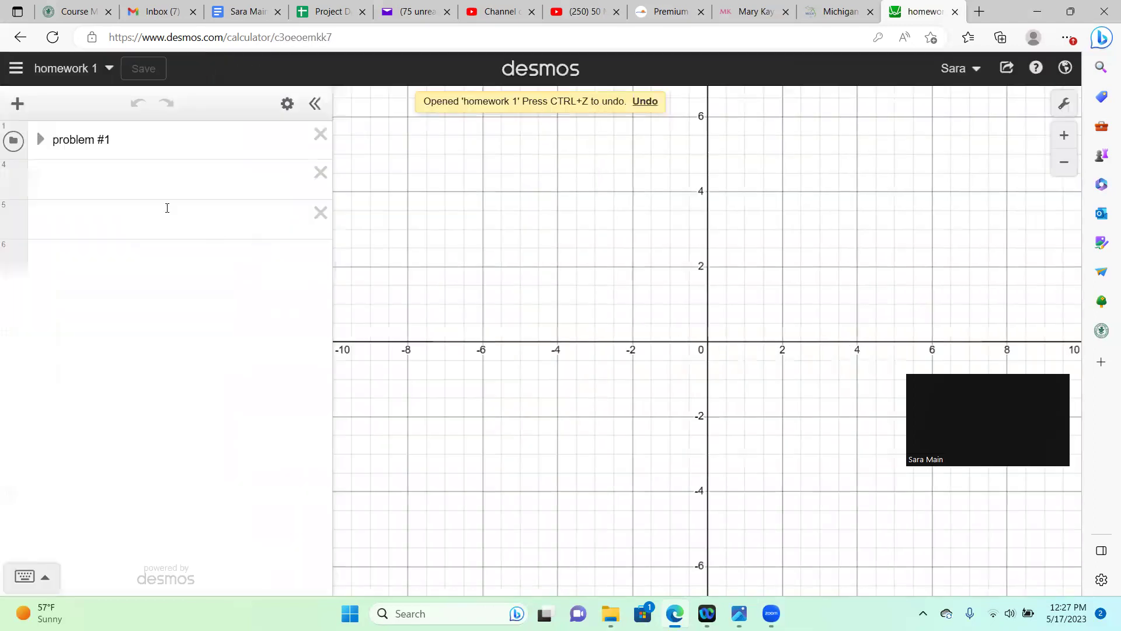
pyautogui.click(40, 174)
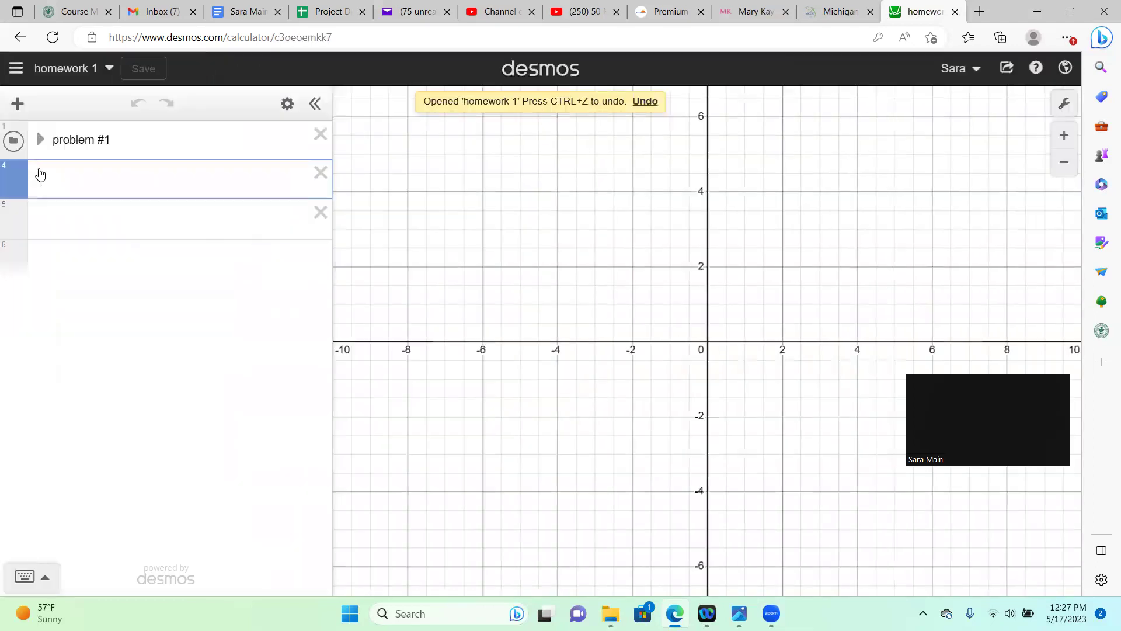
pyautogui.click(19, 100)
# Step: Remove the accidentally inserted table from row 4
pyautogui.click(35, 205)
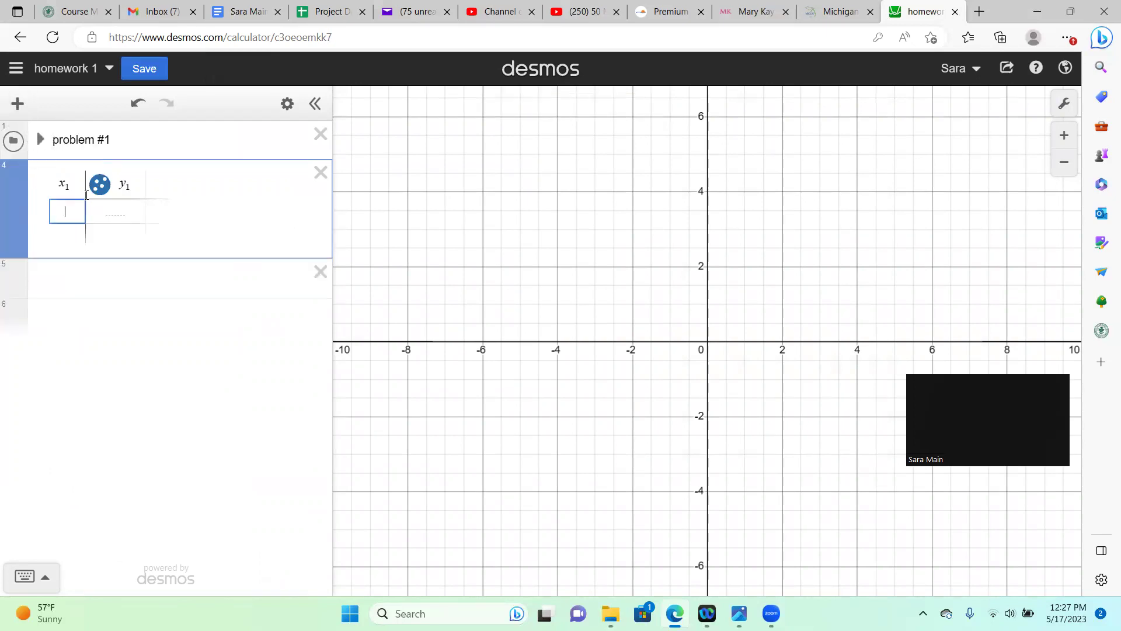
pyautogui.click(321, 172)
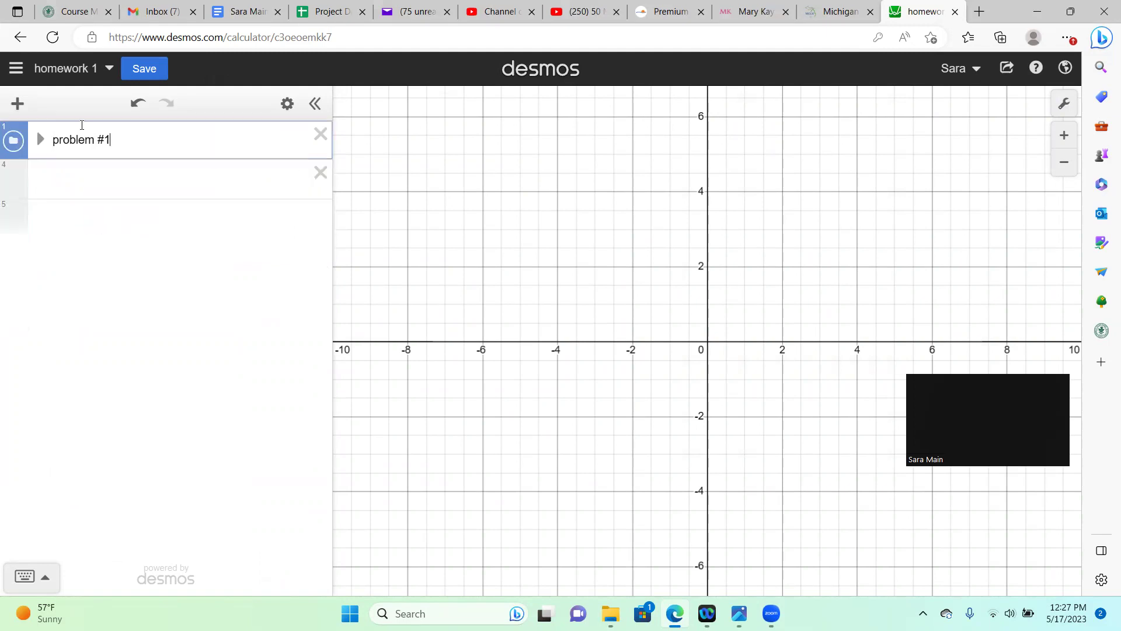
pyautogui.click(47, 183)
# Step: Add a folder titled 'Problem #2' containing one empty row
pyautogui.click(18, 103)
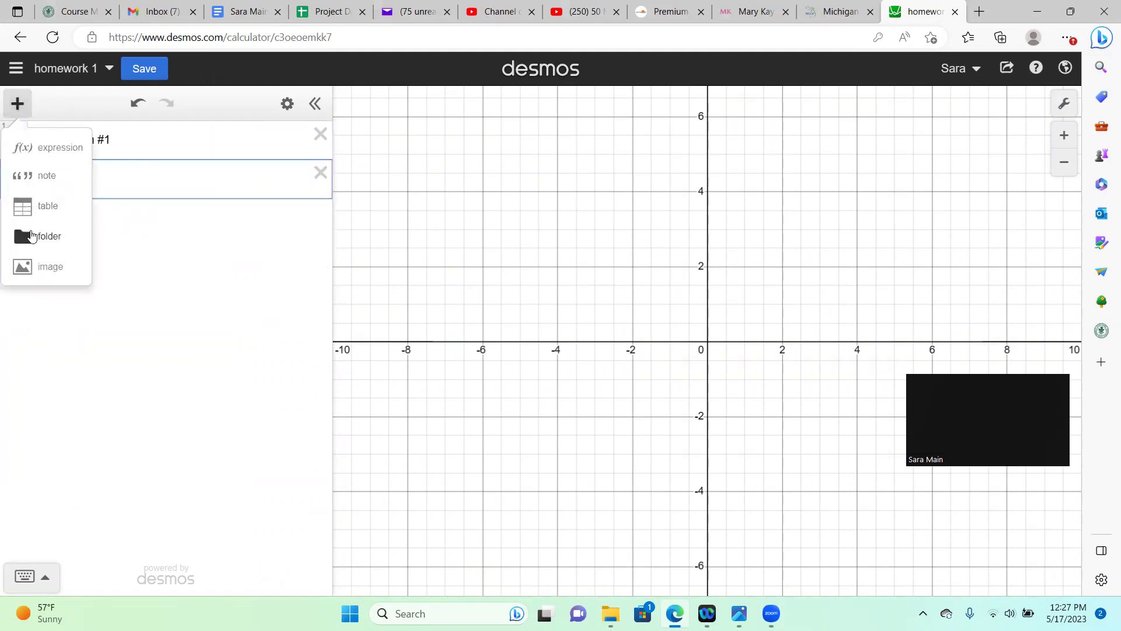
pyautogui.click(31, 235)
pyautogui.write('Problem #2')
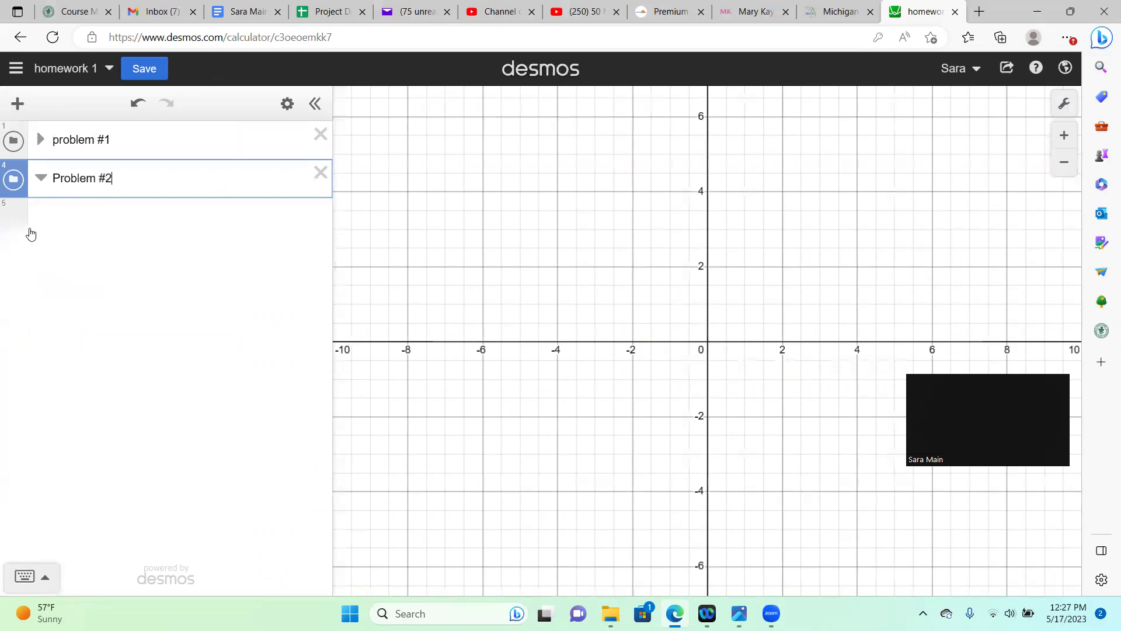
pyautogui.press('Return')
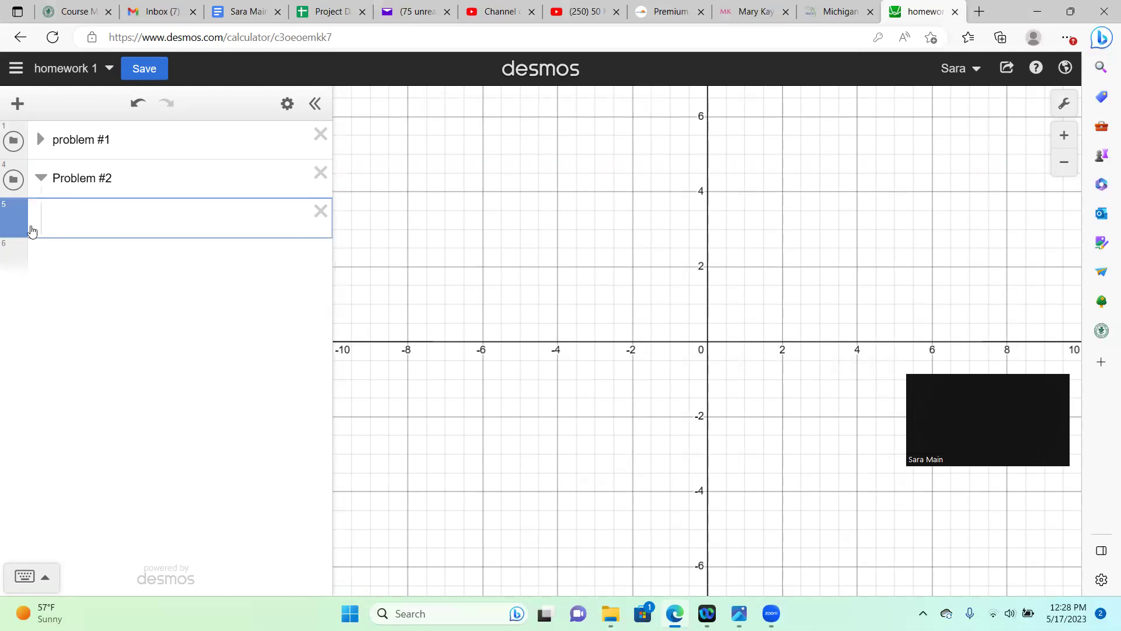
pyautogui.write('Data')
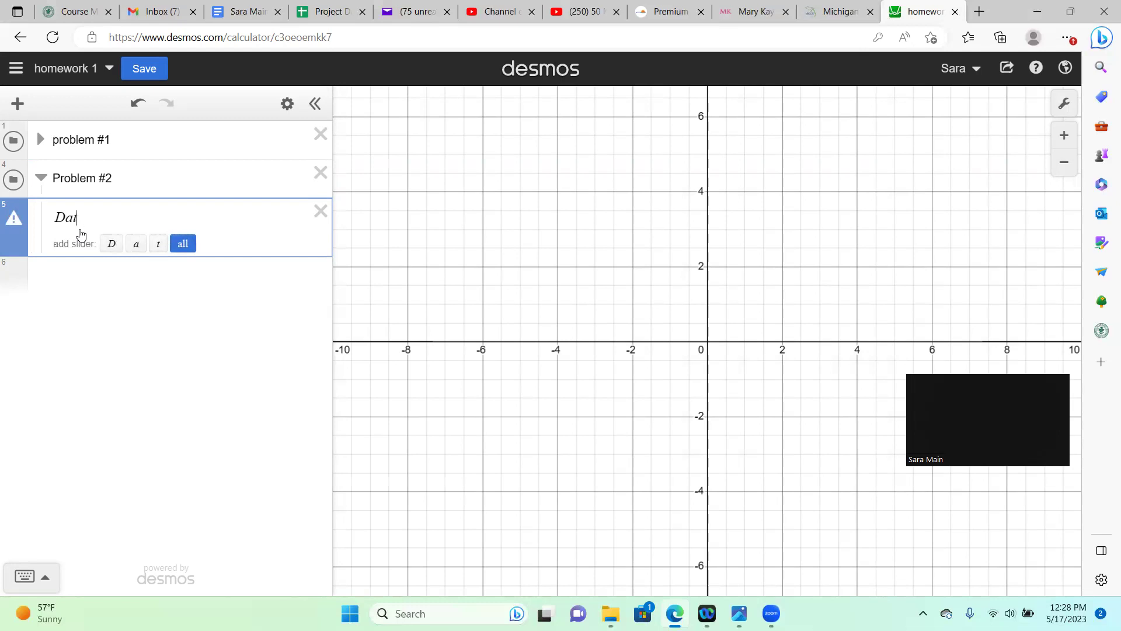
pyautogui.press('BackSpace')
pyautogui.press('BackSpace')
pyautogui.press('BackSpace')
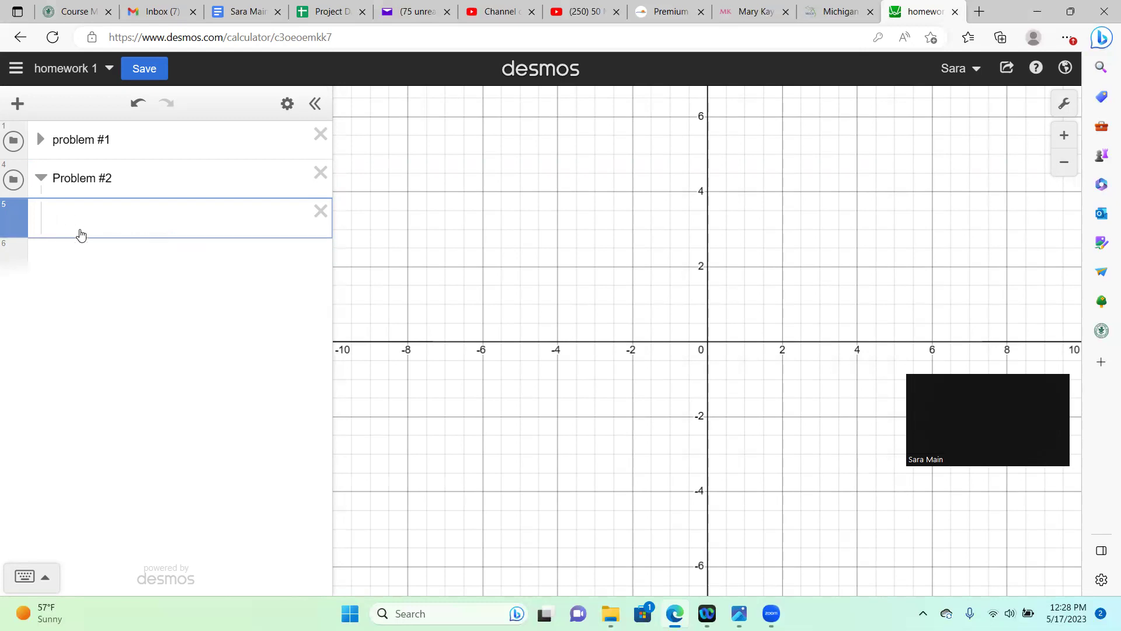
# Step: Add a note reading 'Data for dog weights' inside the Problem #2 folder
pyautogui.click(17, 103)
pyautogui.click(22, 179)
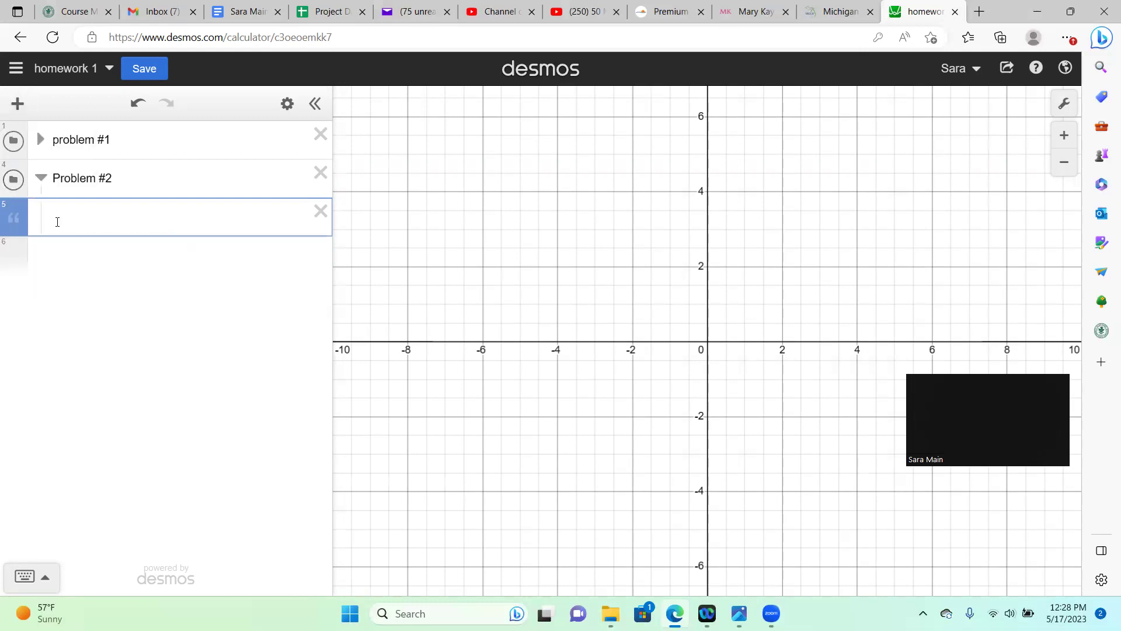
pyautogui.write('Data for dog wie')
pyautogui.press('BackSpace')
pyautogui.write('eights')
pyautogui.press('Return')
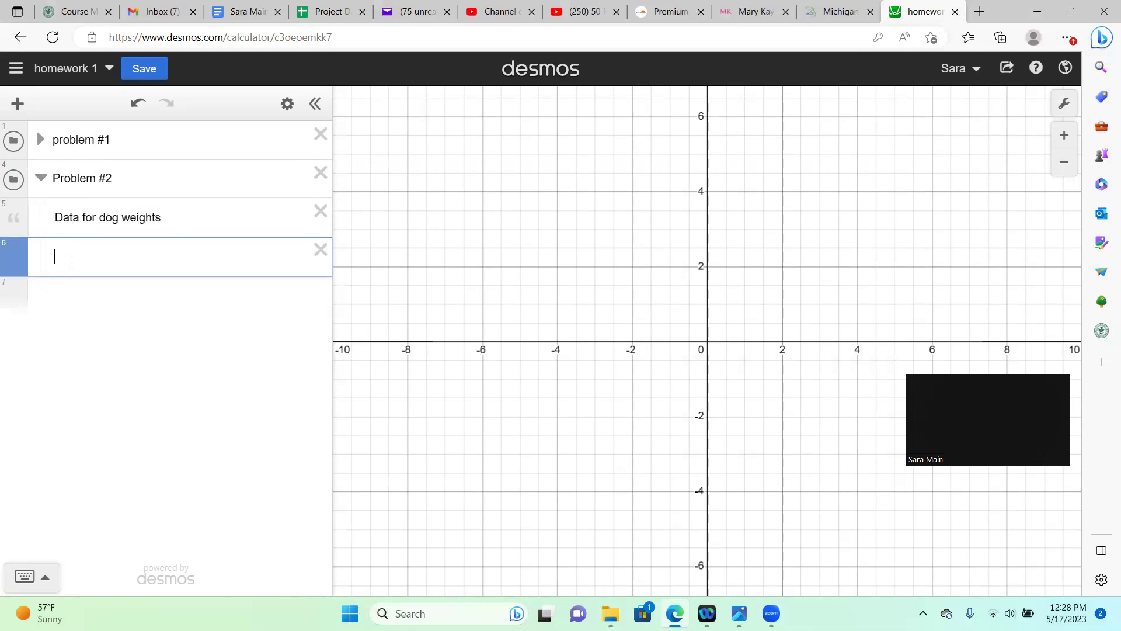
pyautogui.click(17, 106)
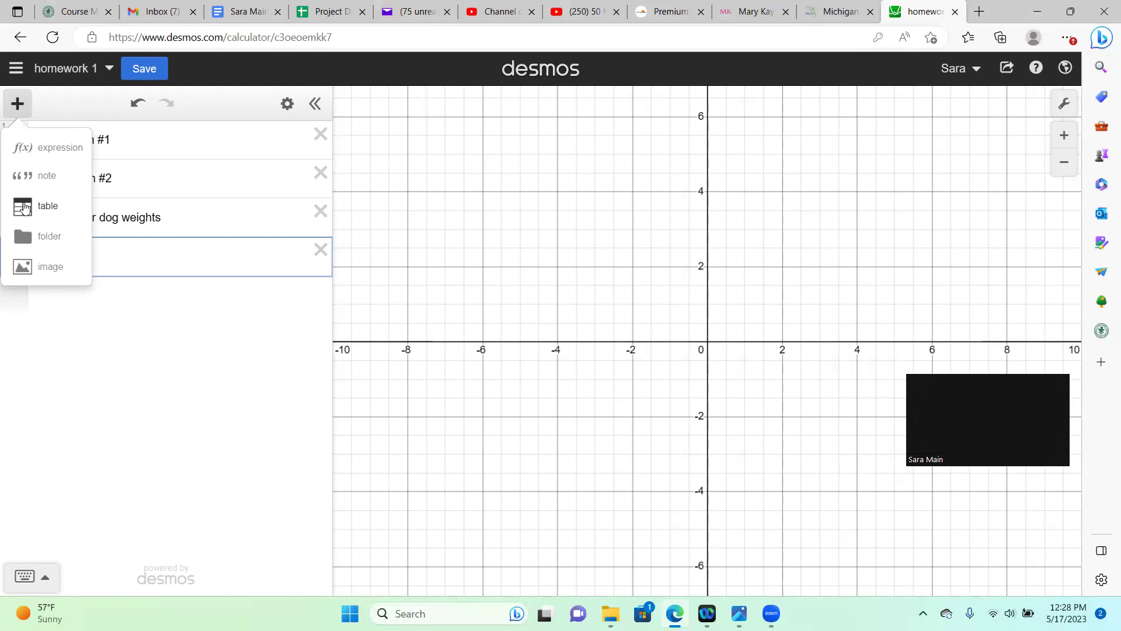
# Step: Insert a table under the note with x₁ values 32, 35, 12 and 8
pyautogui.click(26, 208)
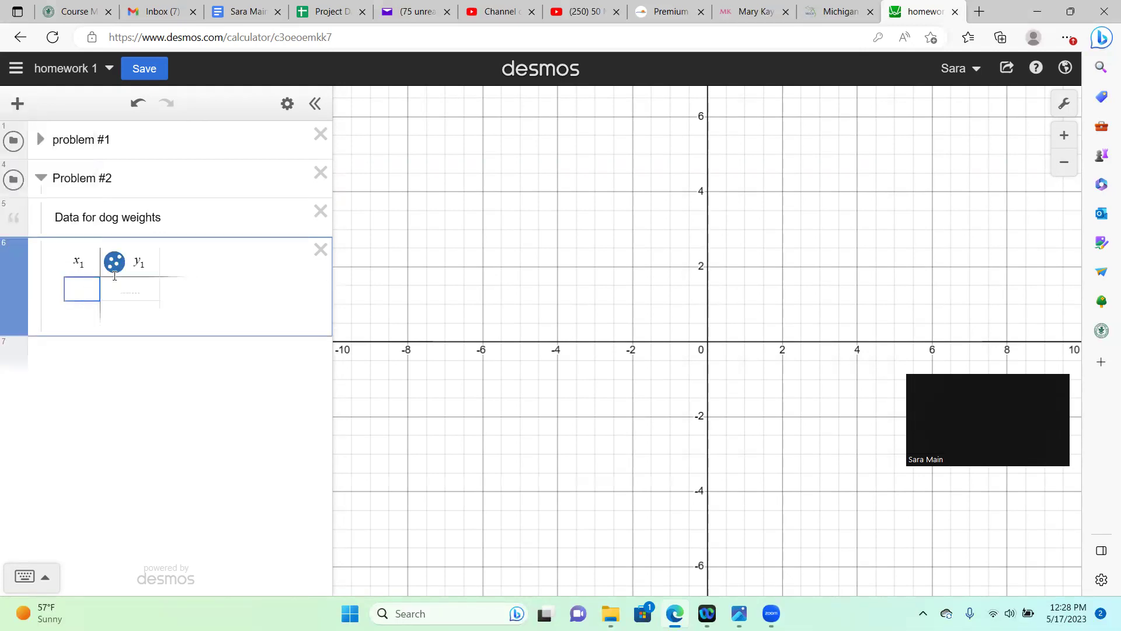
pyautogui.write('32')
pyautogui.press('Return')
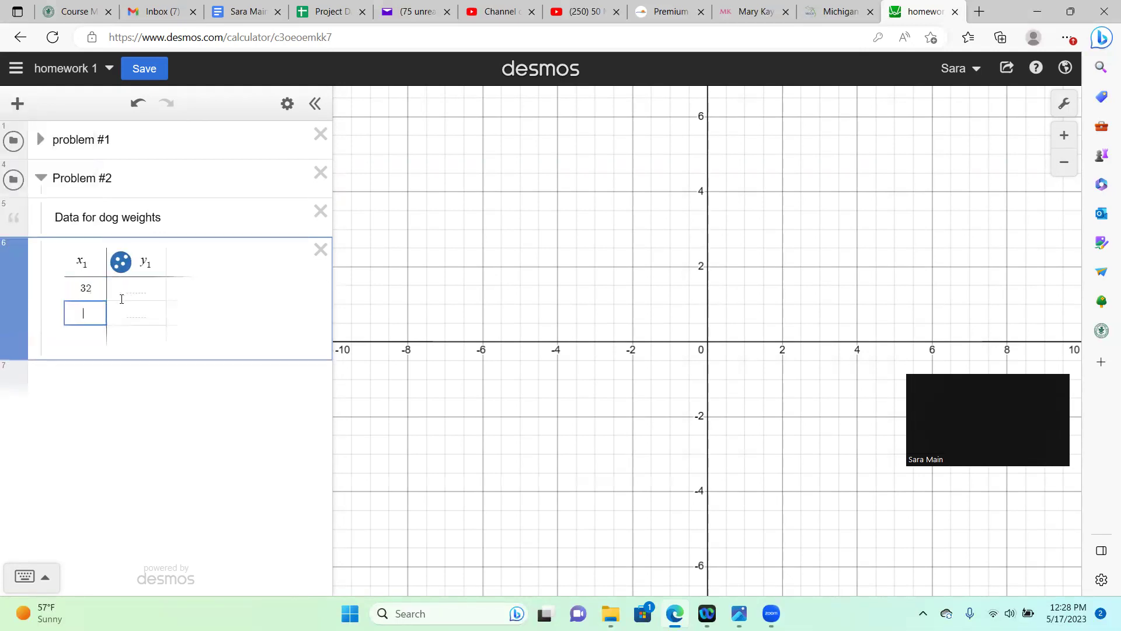
pyautogui.write('35')
pyautogui.press('Return')
pyautogui.write('12')
pyautogui.press('Return')
pyautogui.write('8')
pyautogui.press('Return')
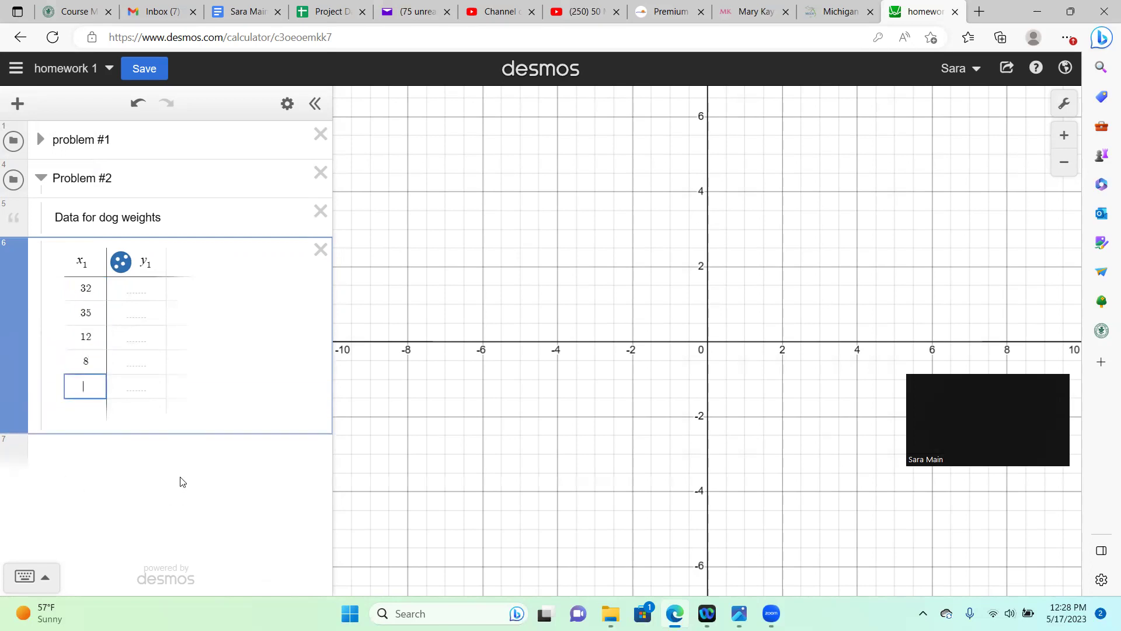
pyautogui.click(69, 451)
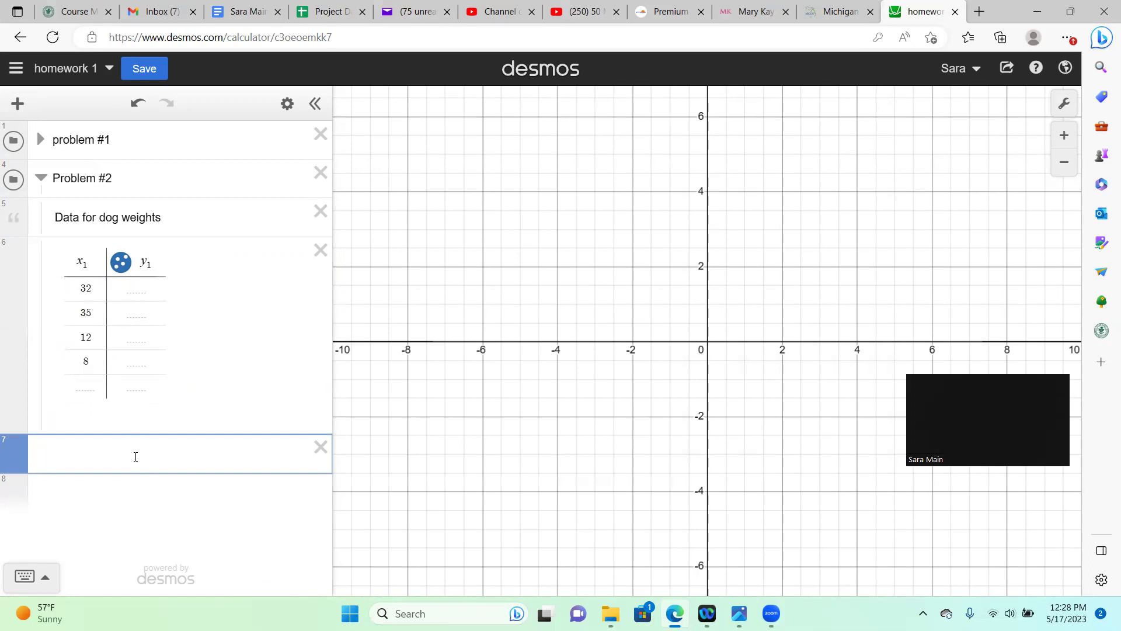
# Step: Enter mean(x₁), giving 21.75, below the table and collapse the Problem #2 folder
pyautogui.write('mean(')
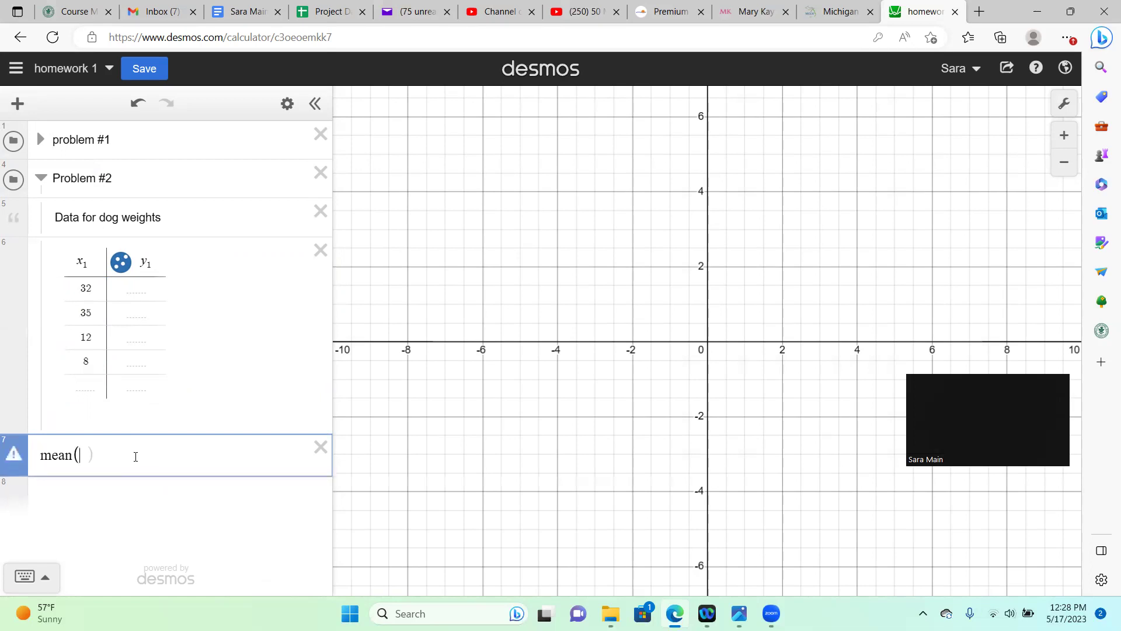
pyautogui.write('x1')
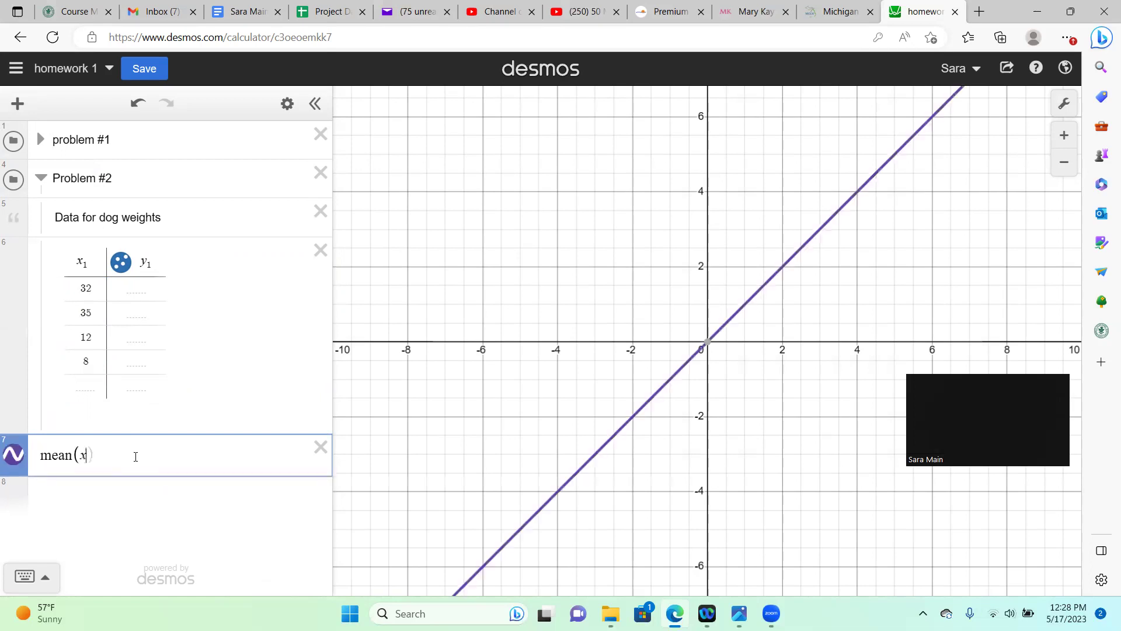
pyautogui.press('Right')
pyautogui.press('Right')
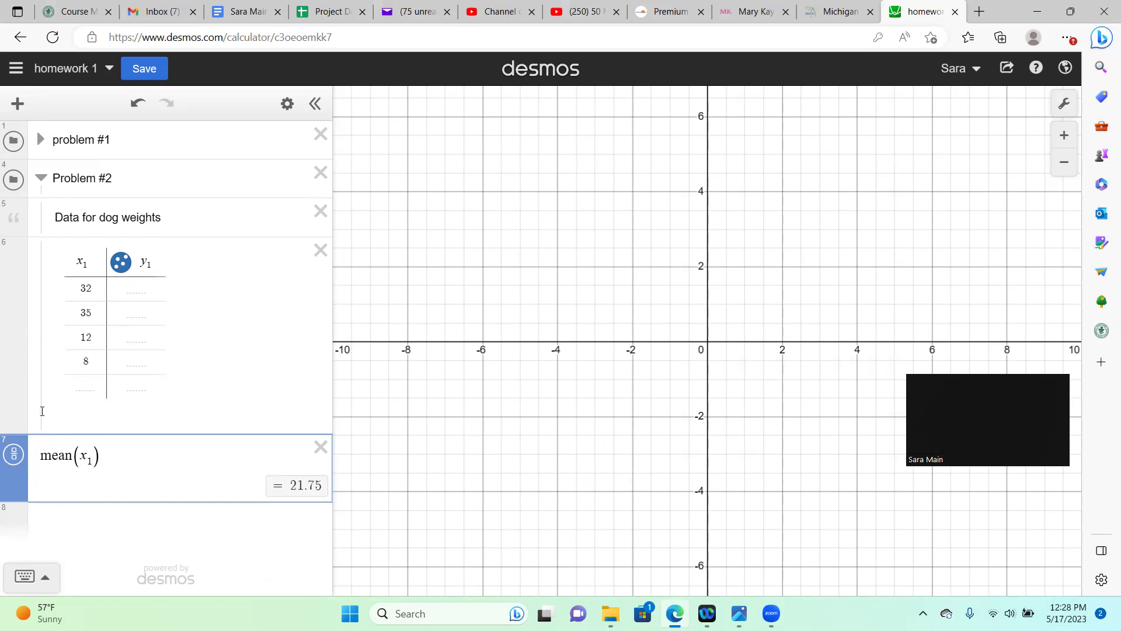
pyautogui.moveTo(15, 464); pyautogui.dragTo(49, 471)
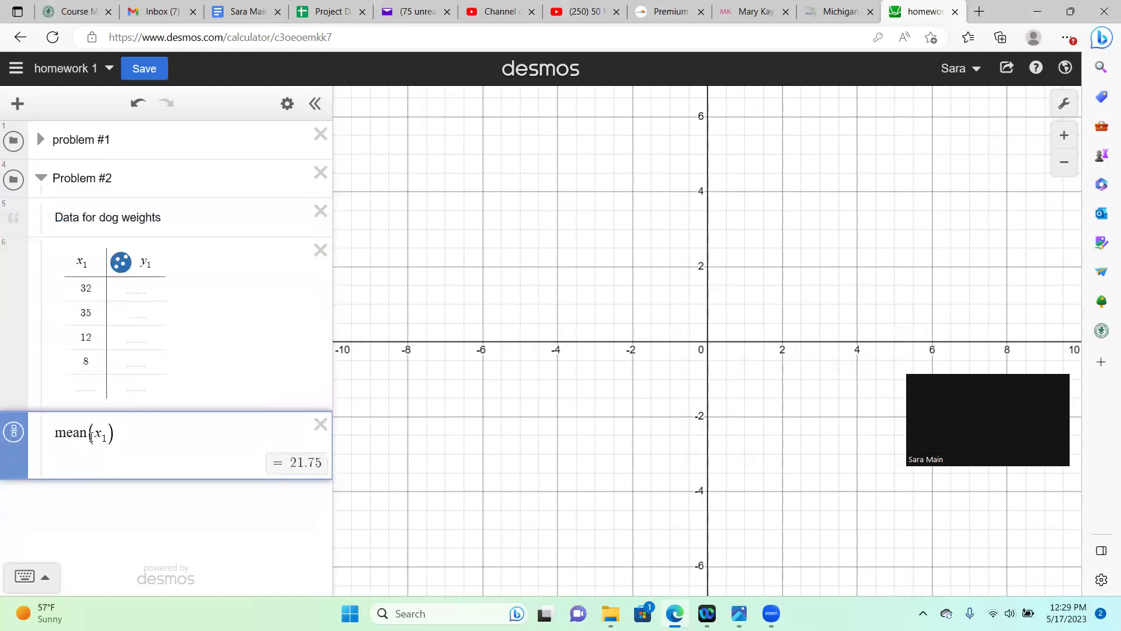
pyautogui.moveTo(90, 437); pyautogui.dragTo(77, 444)
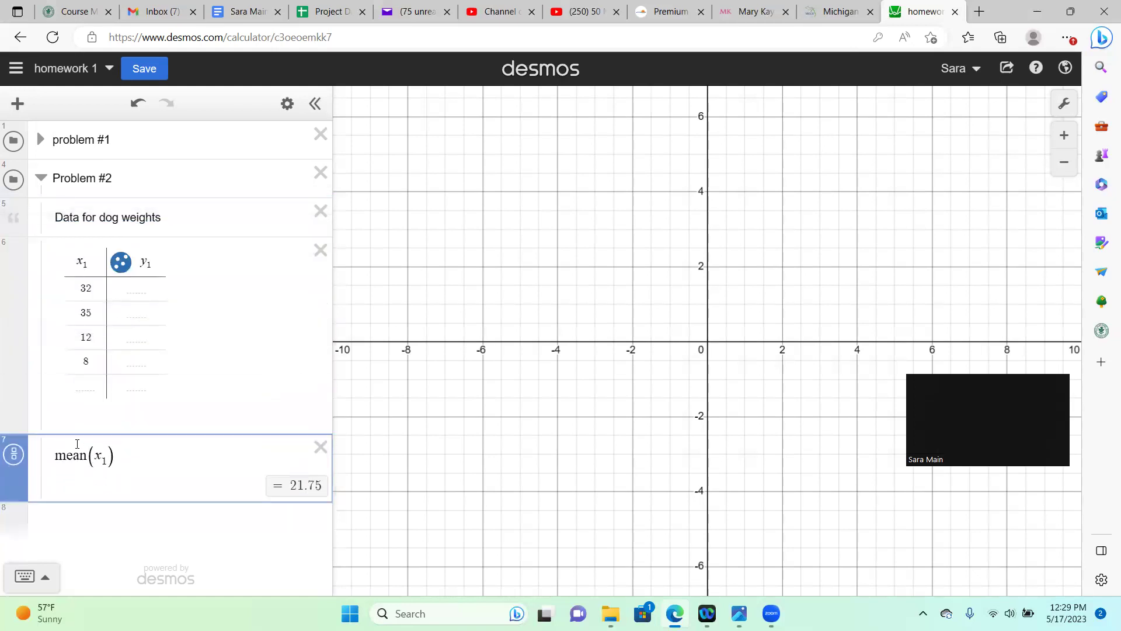
pyautogui.click(40, 177)
# Step: Save the graph, briefly check the problem #1 folder, and expand Problem #2
pyautogui.click(144, 68)
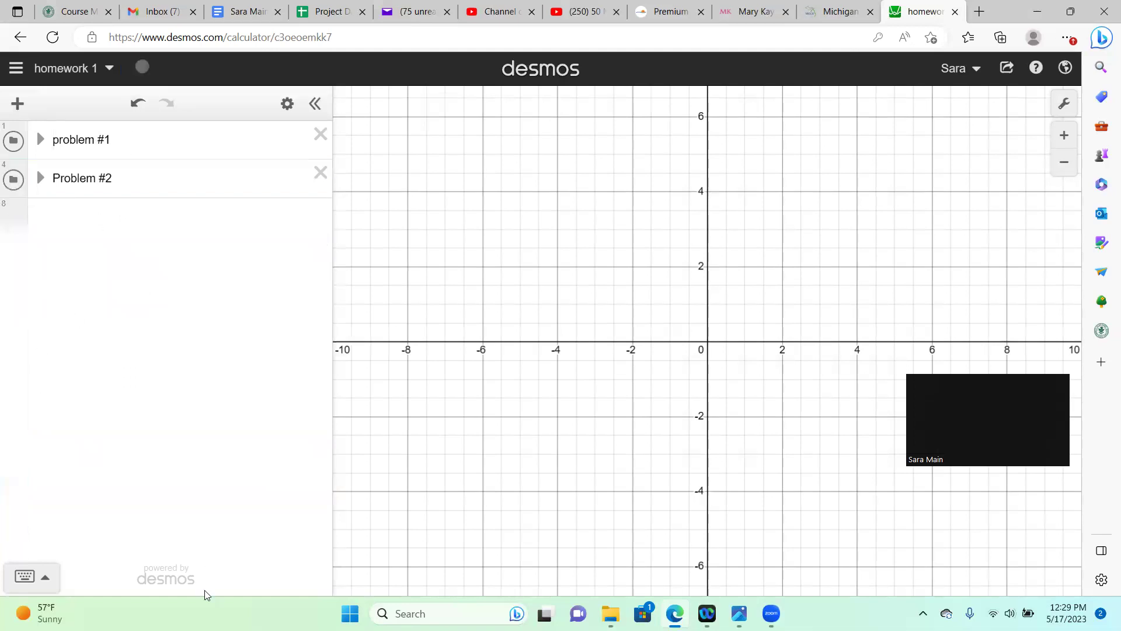
pyautogui.click(39, 140)
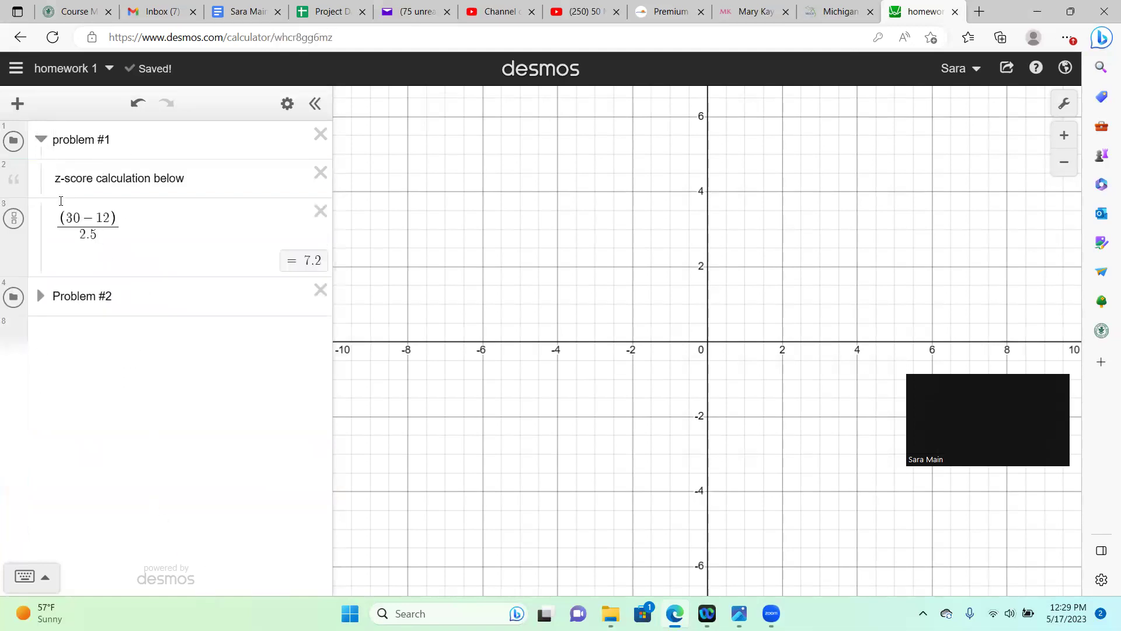
pyautogui.click(40, 141)
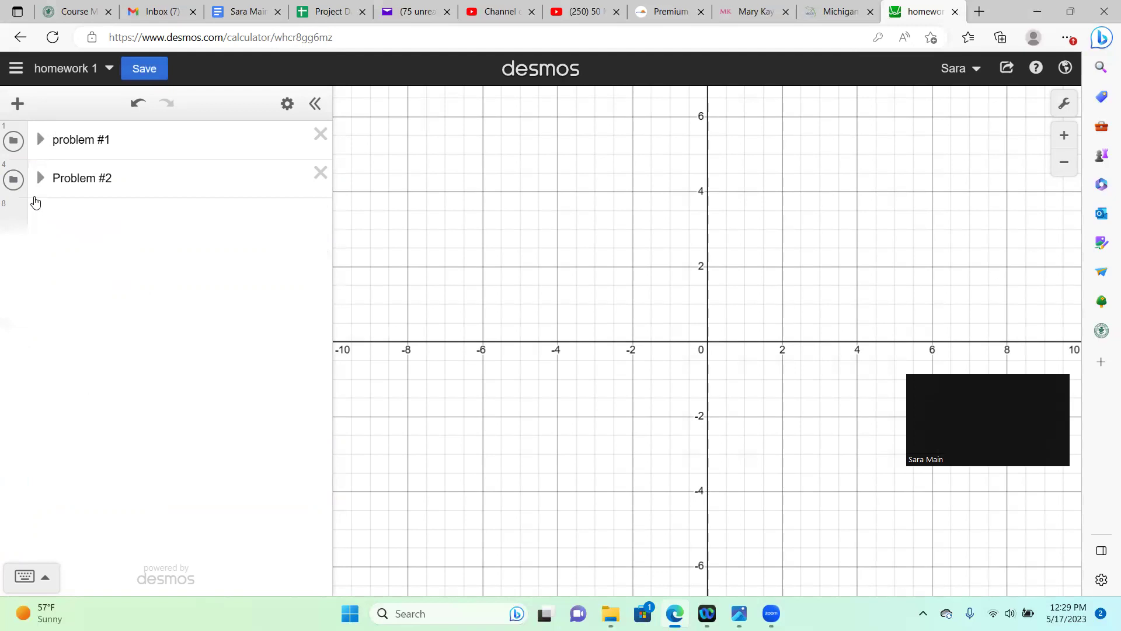
pyautogui.click(40, 178)
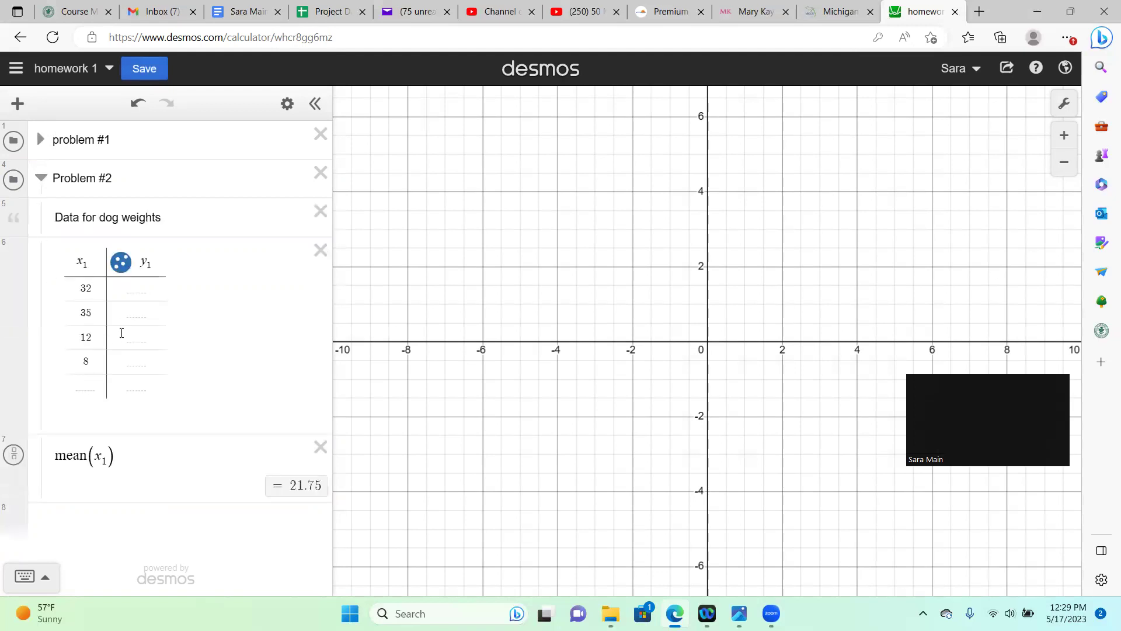
# Step: Add an empty x₂/y₂ table as a new row below mean(x₁) = 21.75
pyautogui.click(80, 521)
pyautogui.click(17, 104)
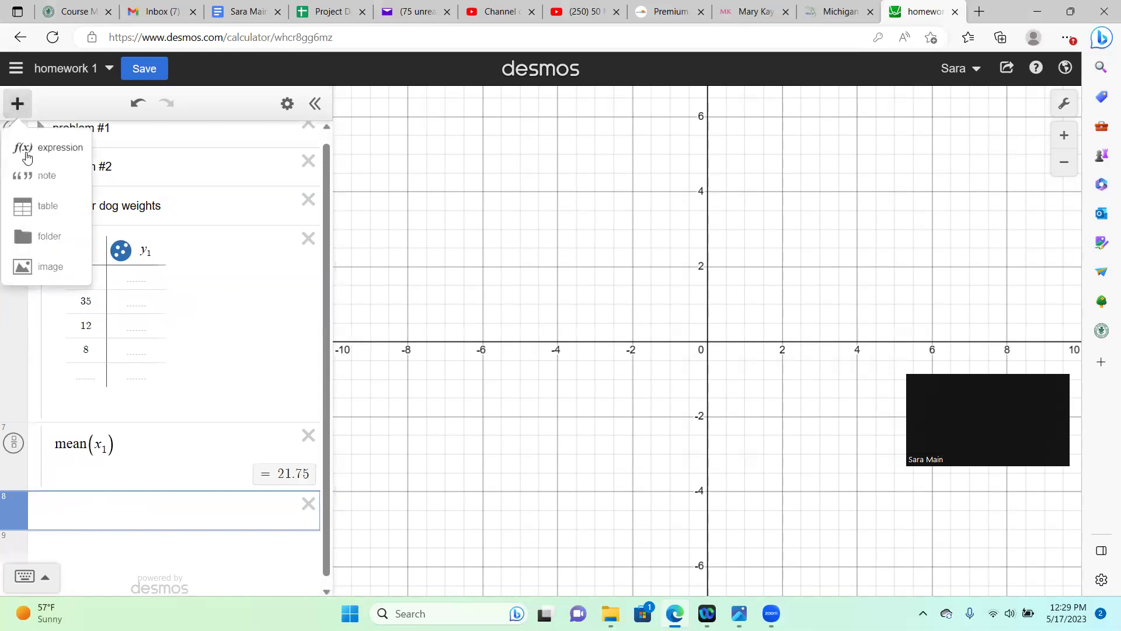
pyautogui.click(23, 206)
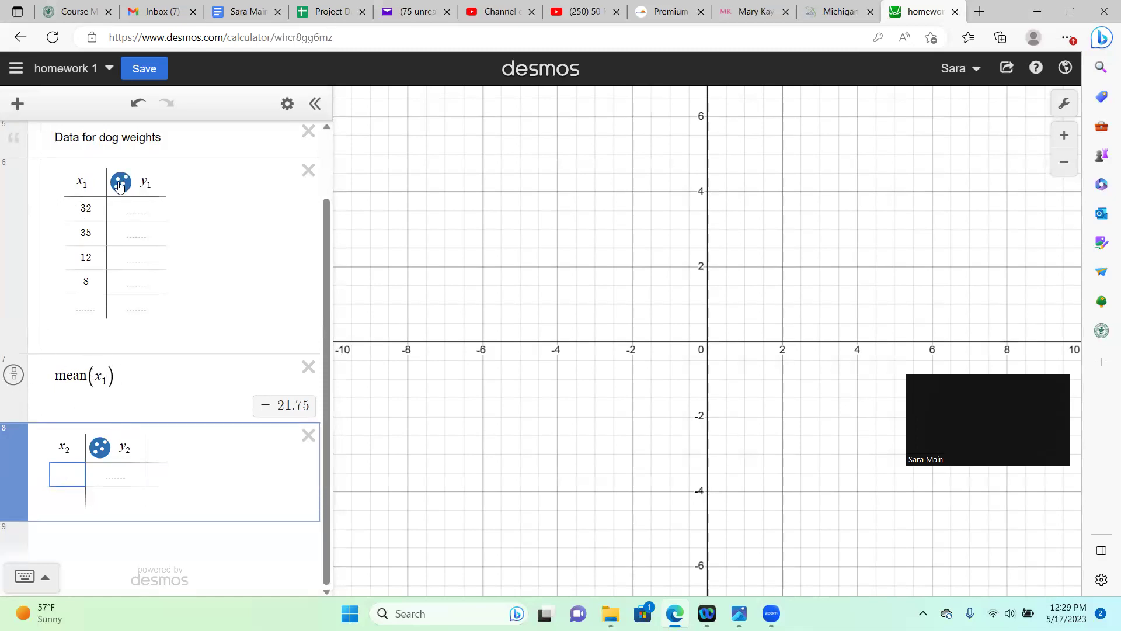
pyautogui.scroll(2, 117, 336)
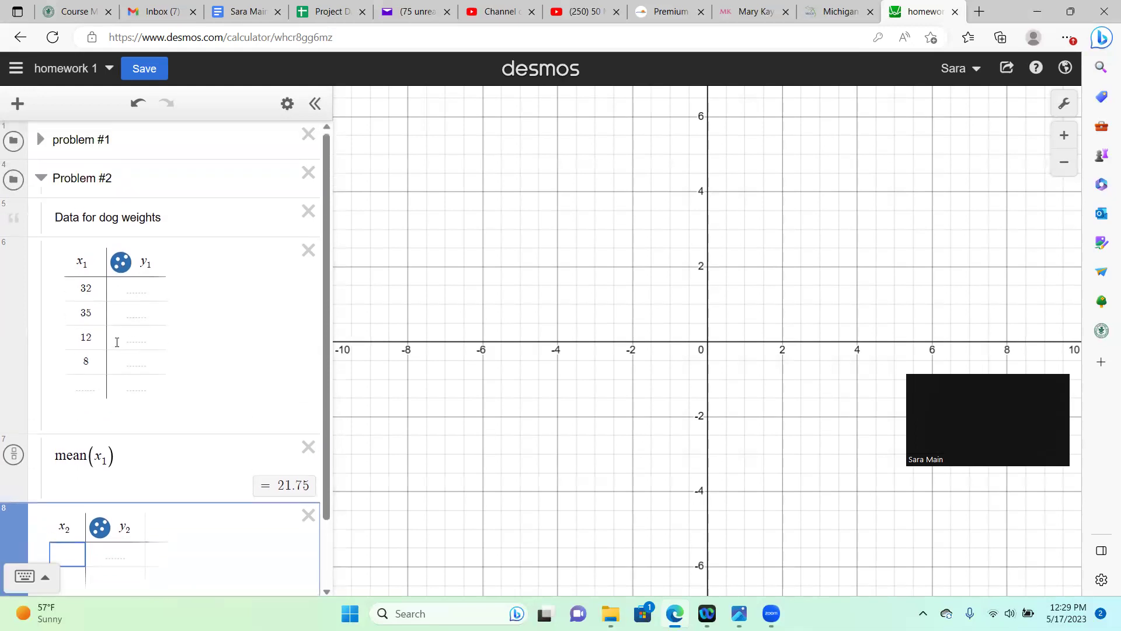
pyautogui.click(121, 268)
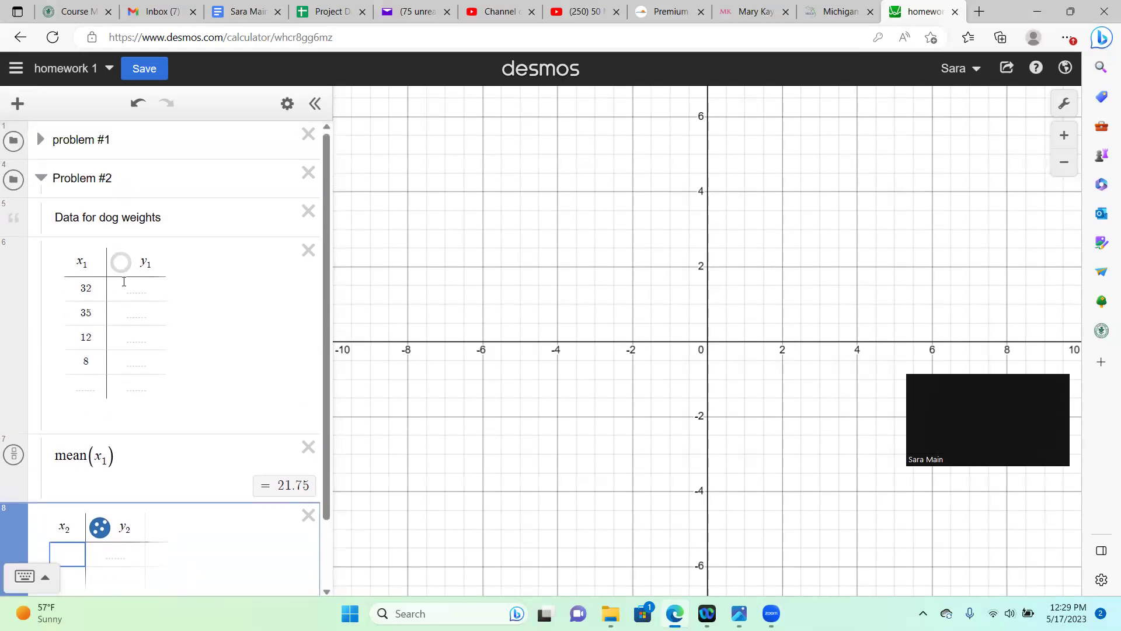
pyautogui.click(121, 264)
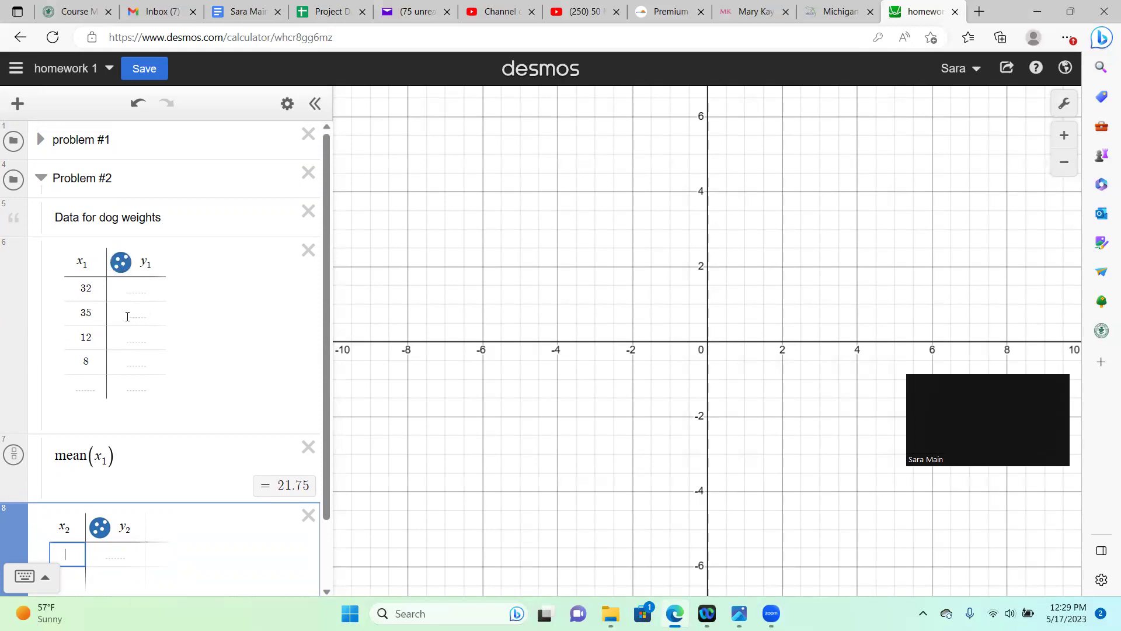
pyautogui.click(100, 528)
pyautogui.click(121, 263)
pyautogui.click(286, 111)
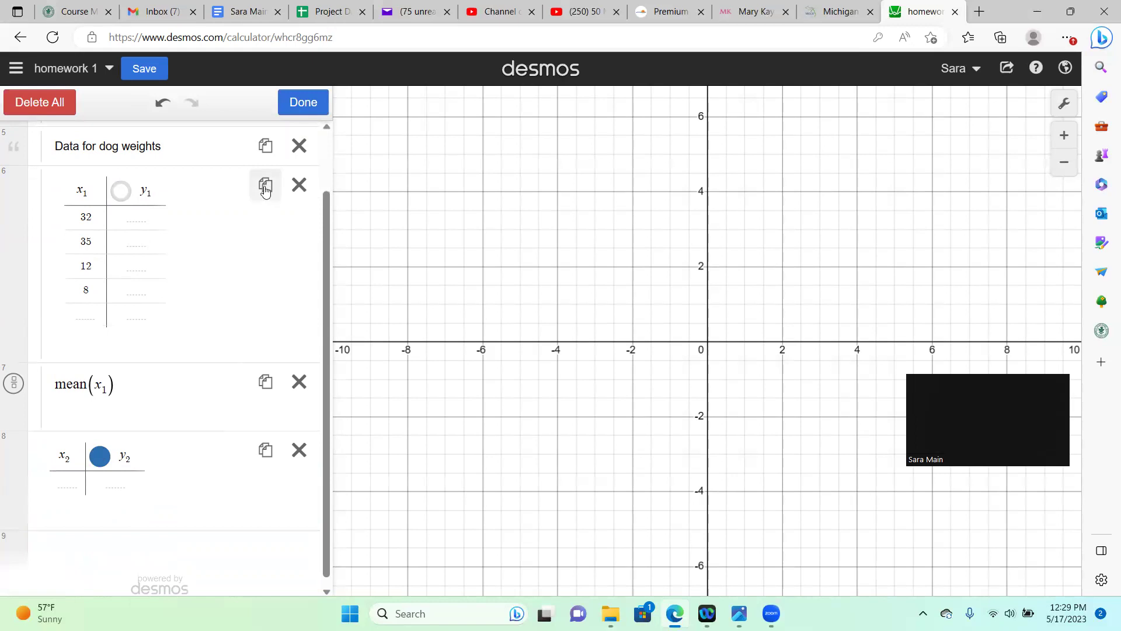
pyautogui.click(304, 105)
pyautogui.click(123, 197)
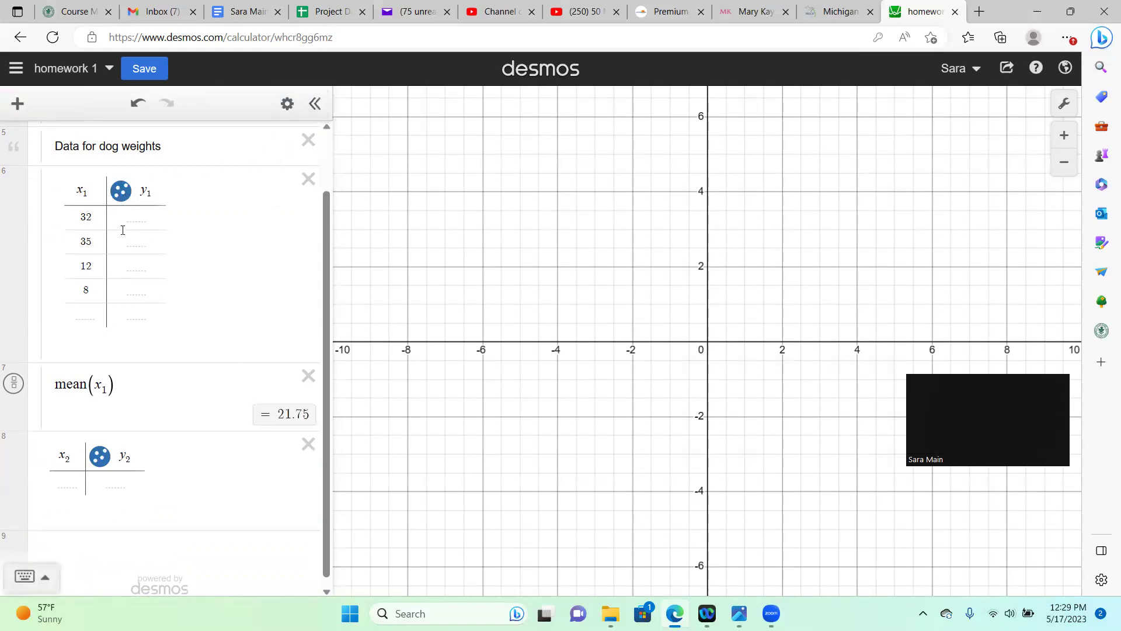
pyautogui.scroll(1, 122, 234)
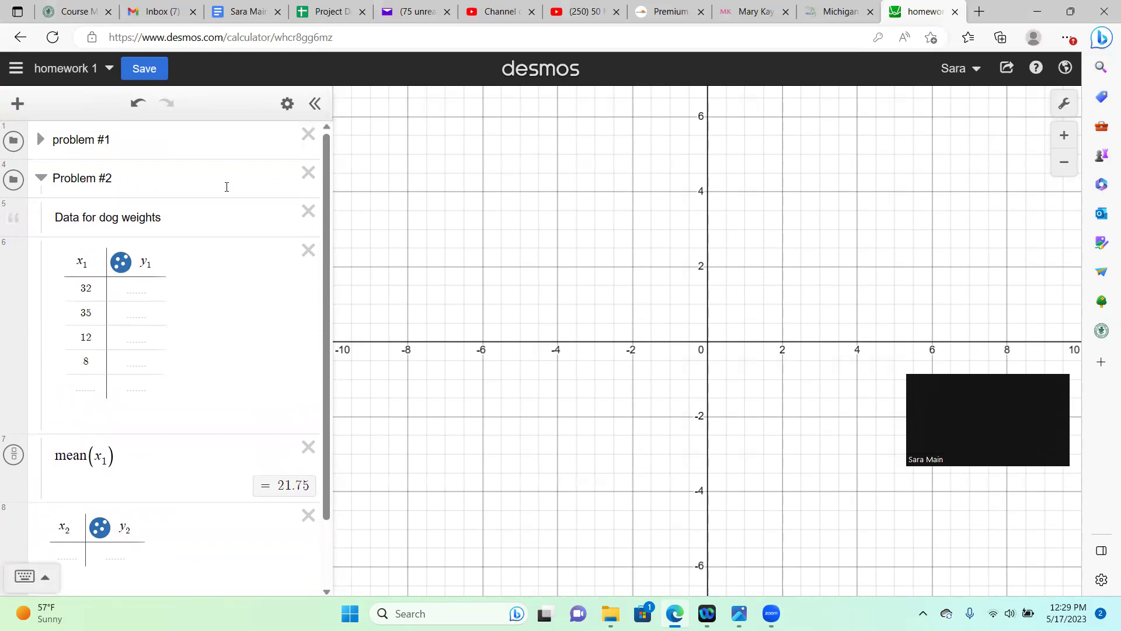
pyautogui.click(285, 109)
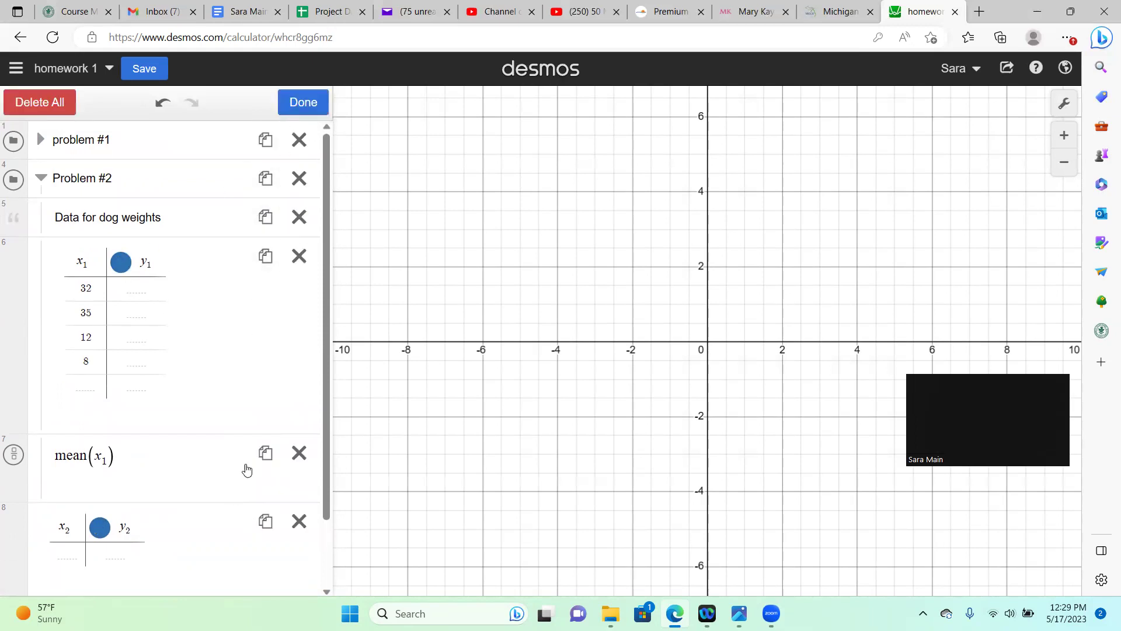
pyautogui.click(295, 105)
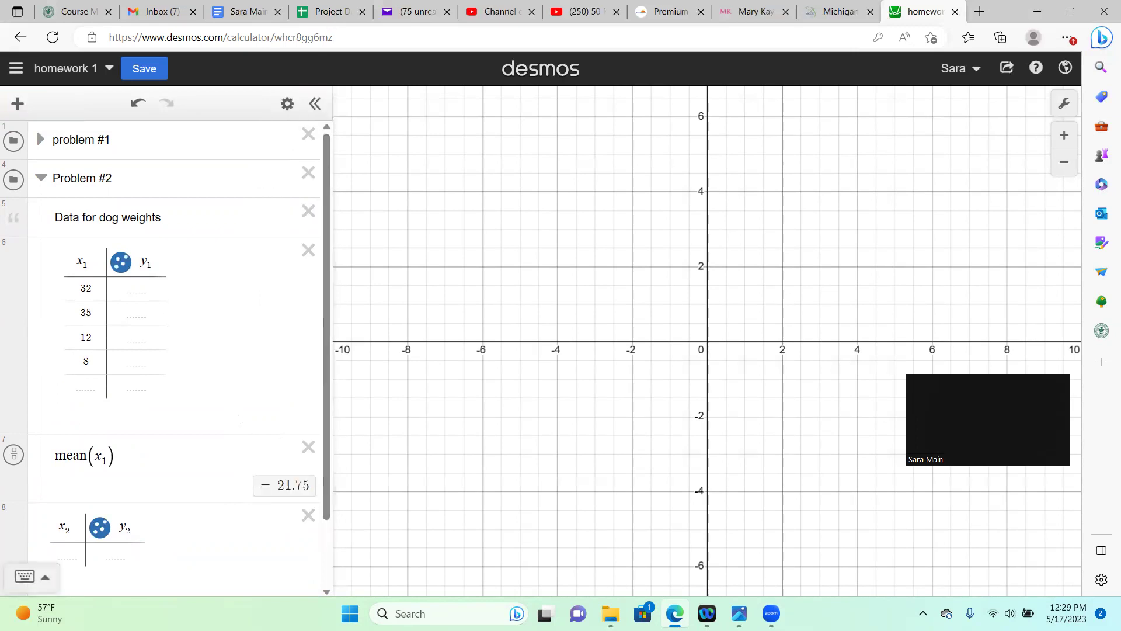
pyautogui.scroll(-2, 240, 420)
# Step: Copy the homework 1 share link, then close and reopen the Share Your Graph panel
pyautogui.scroll(2, 240, 425)
pyautogui.click(1007, 71)
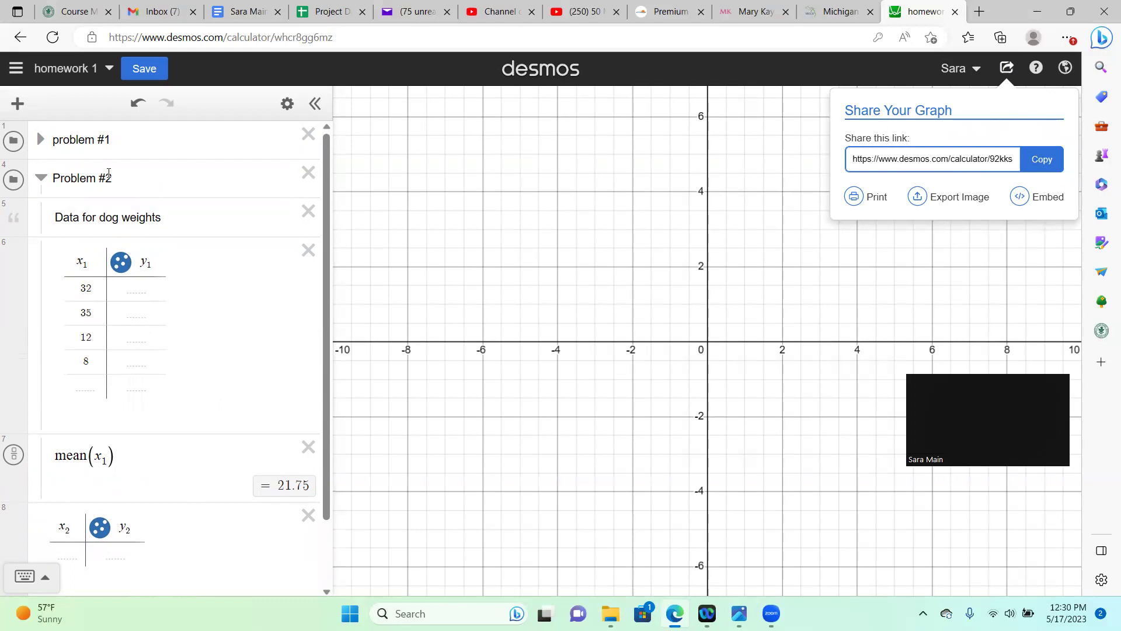
pyautogui.click(1040, 161)
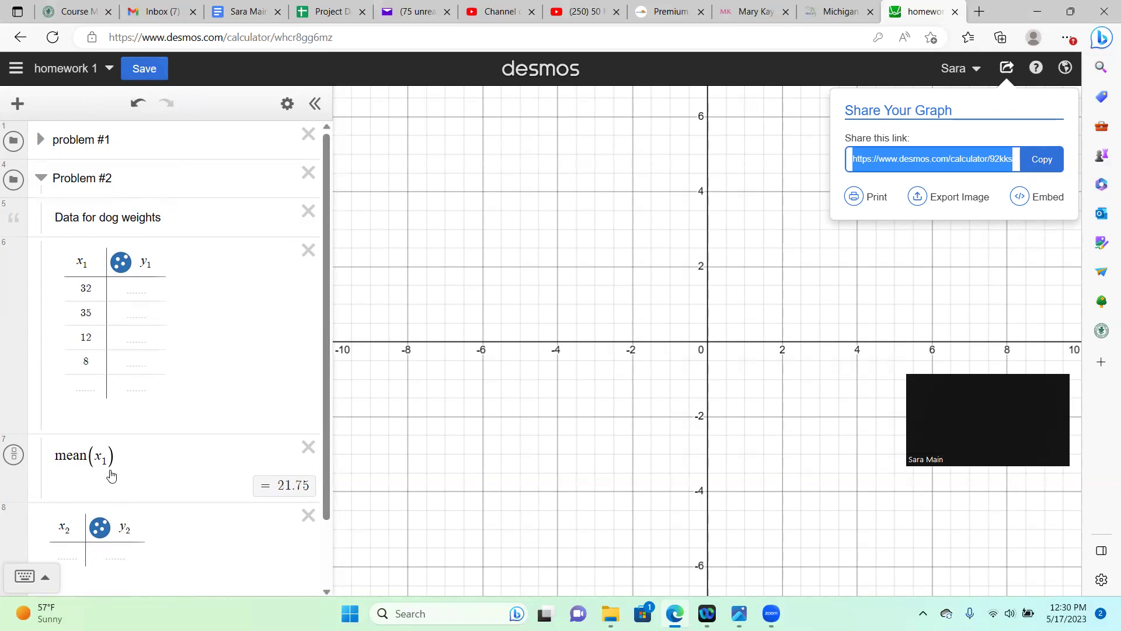
pyautogui.click(973, 251)
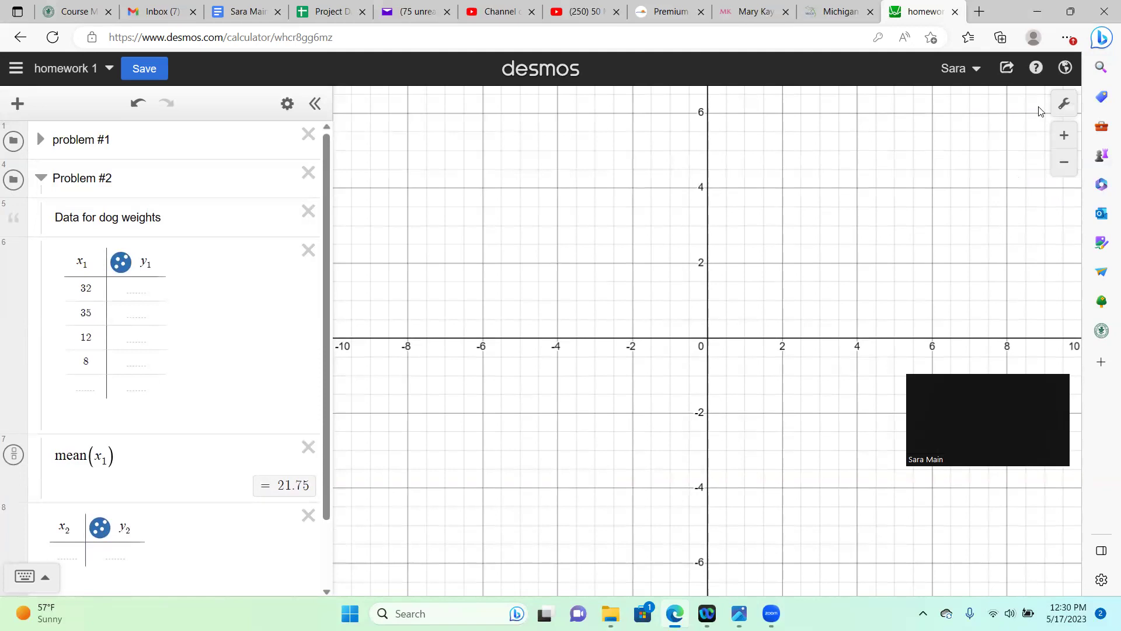
pyautogui.click(1007, 68)
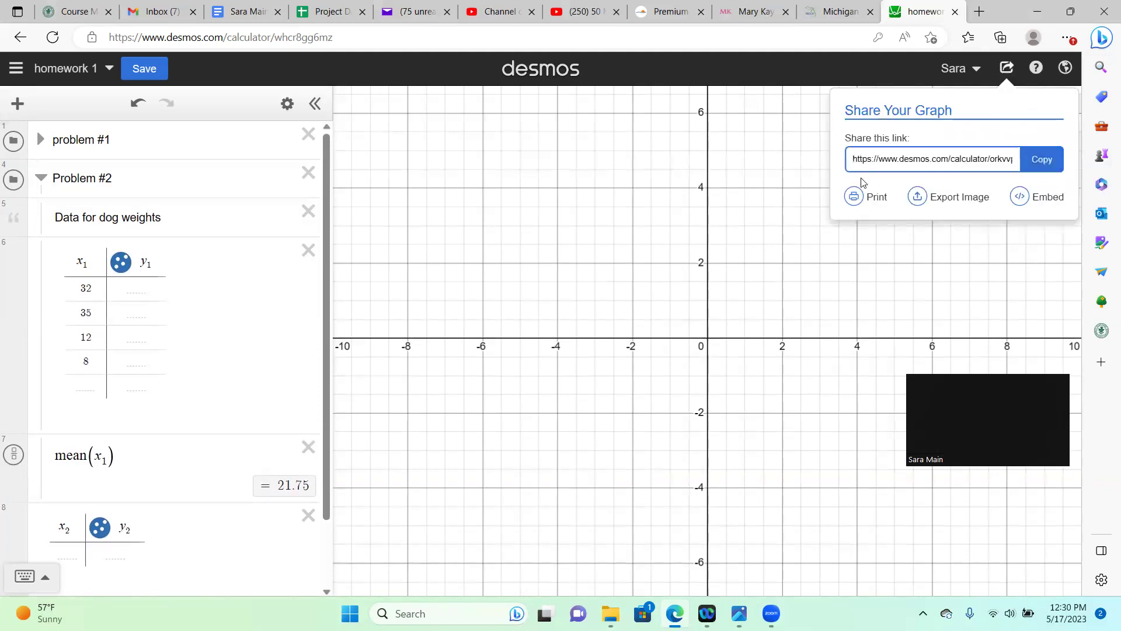